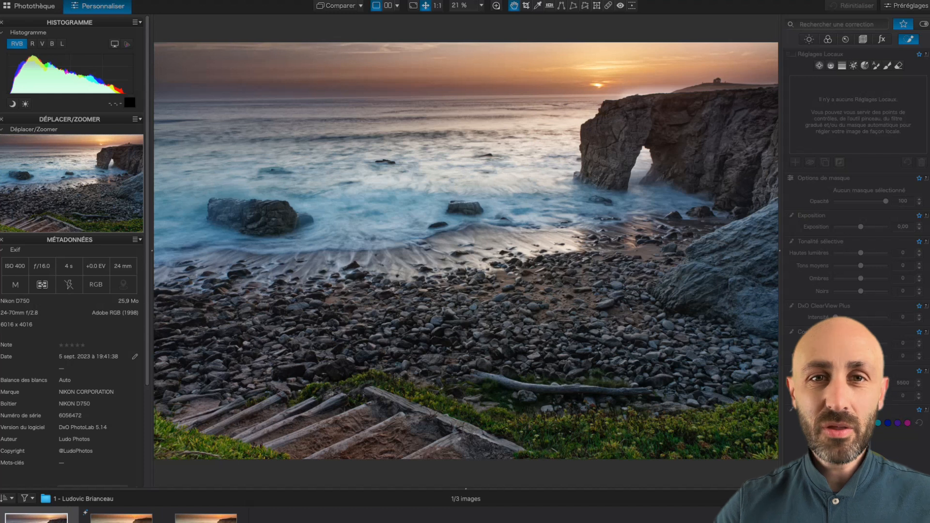
Display the RAW version of the seascape and compare it with its uncorrected original.
{"action": "key", "text": "Right"}
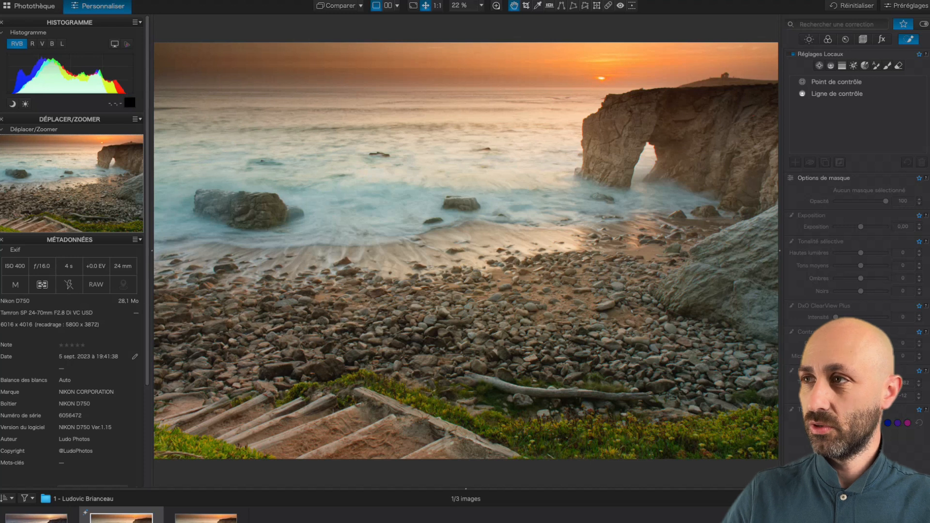
{"action": "key", "text": "d"}
{"action": "key", "text": "d"}
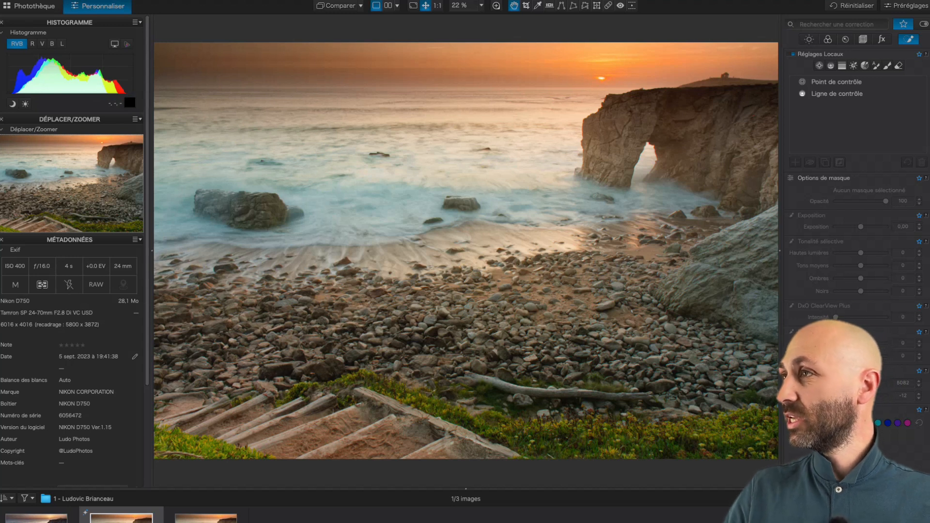
Review the seascape's light and colour corrections, switching DxO ClearView Plus off and back on to see its effect.
{"action": "left_click", "coordinate": [808, 39]}
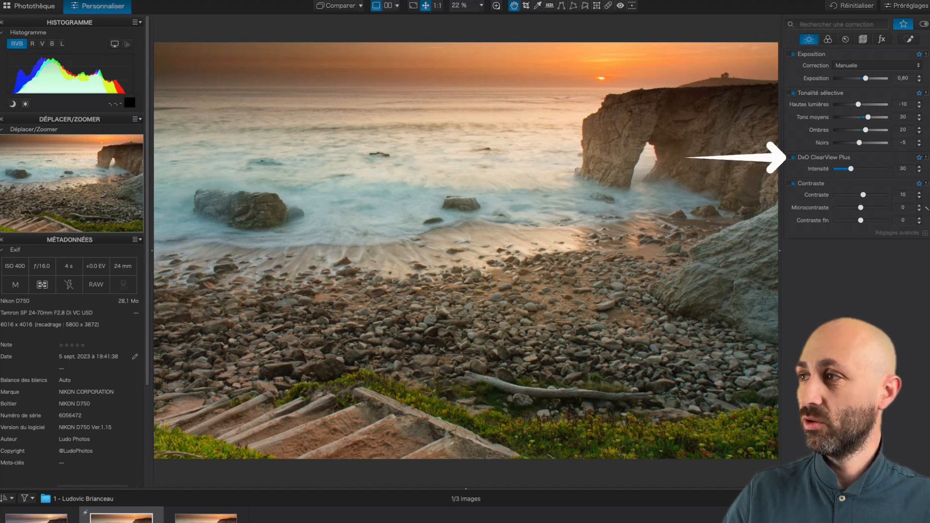
{"action": "left_click", "coordinate": [792, 158]}
{"action": "left_click", "coordinate": [792, 157]}
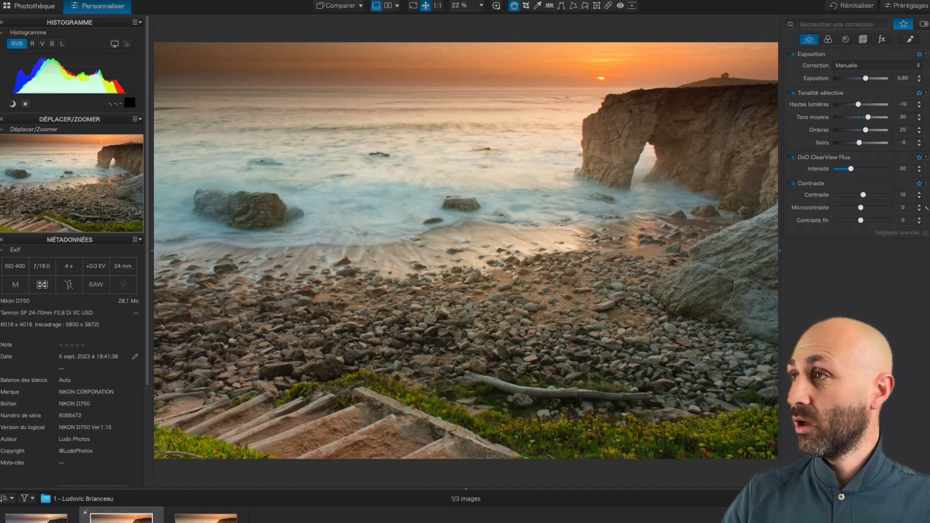
{"action": "left_click", "coordinate": [828, 39]}
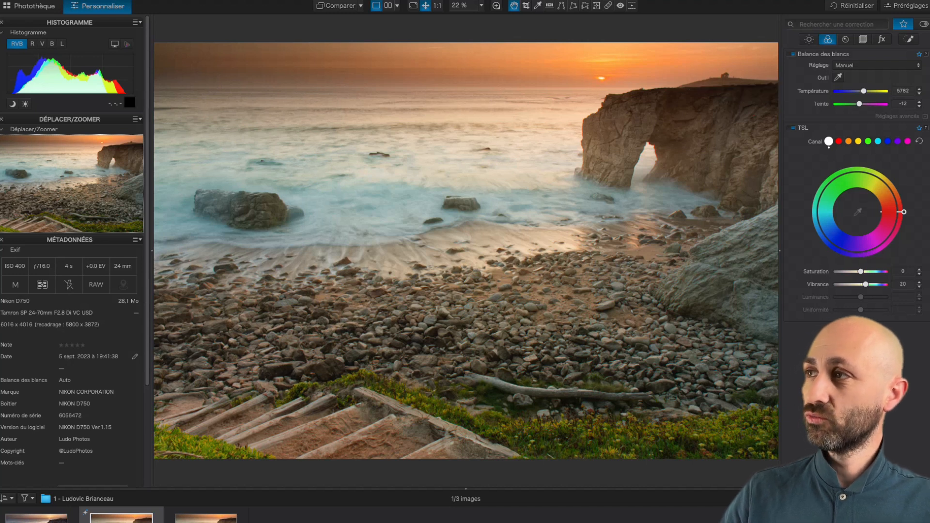
Review the seascape's denoising settings and inspect the sky, sun, rock and waves at 100% with the loupe.
{"action": "left_click", "coordinate": [845, 39]}
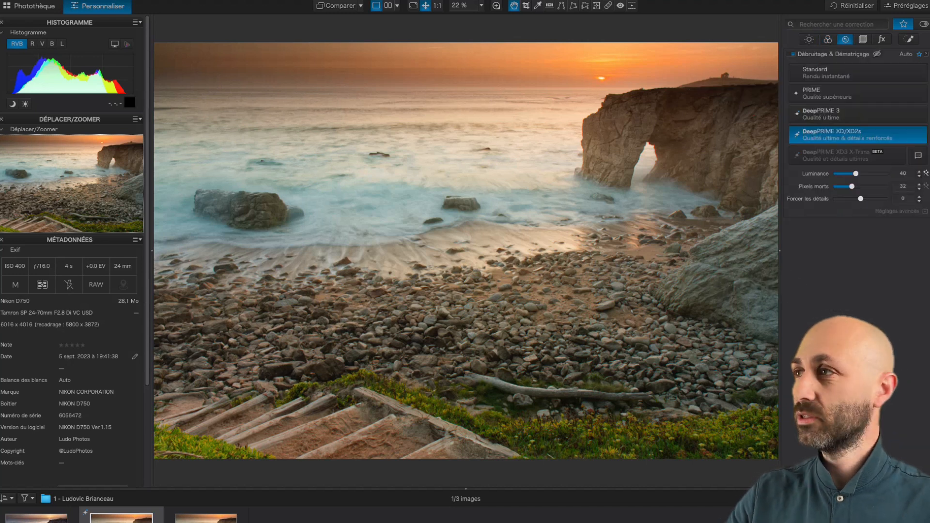
{"action": "left_click", "coordinate": [496, 6]}
{"action": "mouse_move", "coordinate": [599, 289]}
{"action": "left_mouse_down"}
{"action": "mouse_move", "coordinate": [578, 276]}
{"action": "mouse_move", "coordinate": [465, 99]}
{"action": "mouse_move", "coordinate": [435, 85]}
{"action": "mouse_move", "coordinate": [243, 69]}
{"action": "left_mouse_up"}
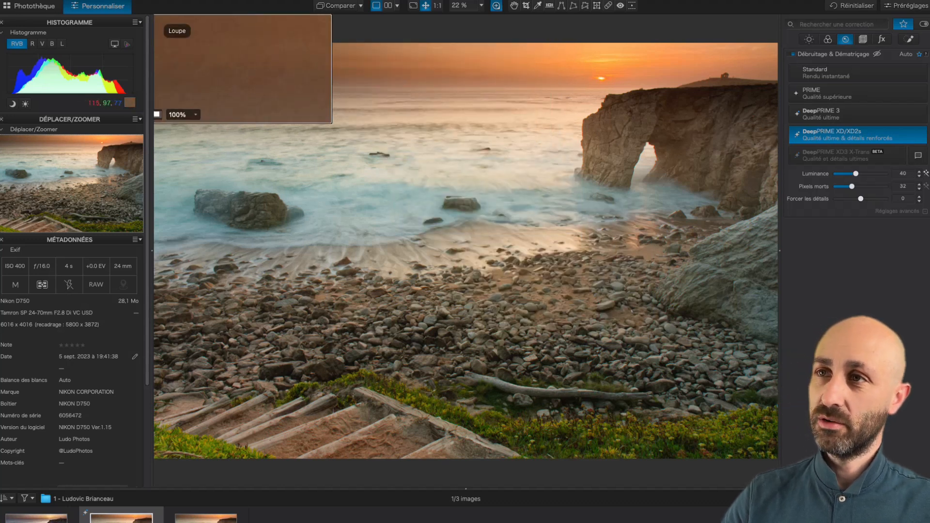
{"action": "left_click", "coordinate": [598, 80]}
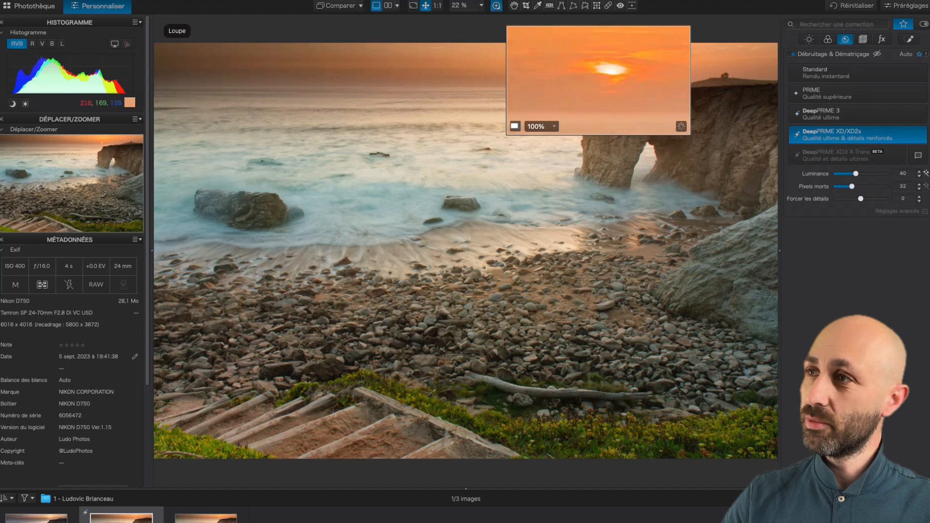
{"action": "left_click", "coordinate": [478, 208]}
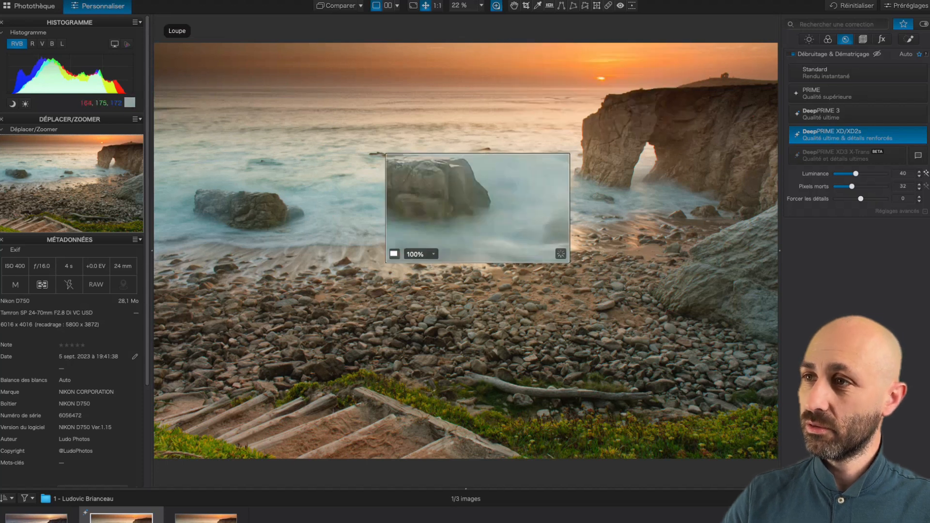
{"action": "left_click", "coordinate": [370, 128]}
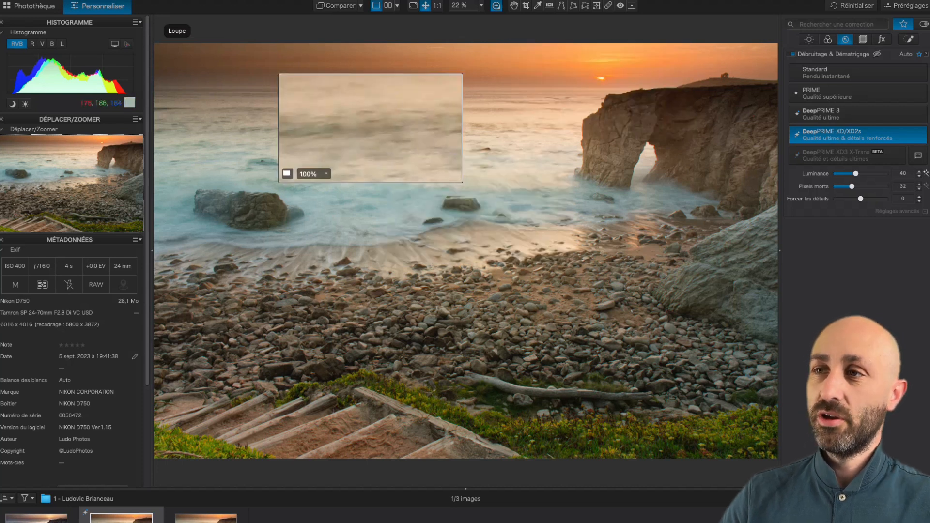
{"action": "left_click", "coordinate": [495, 5]}
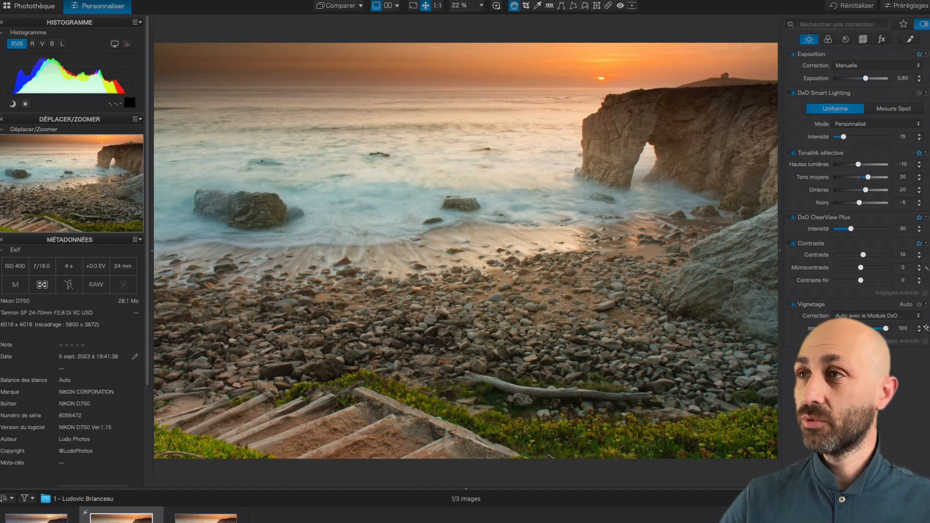
Examine the seascape's local adjustments: the control point mask on the cliff and the control line over the sea, checking against the first image.
{"action": "key", "text": "l"}
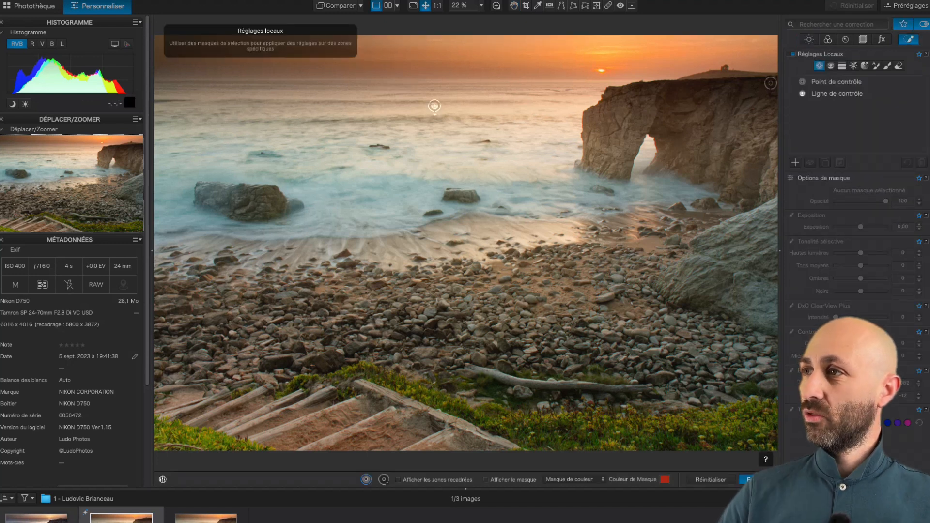
{"action": "key", "text": "Left"}
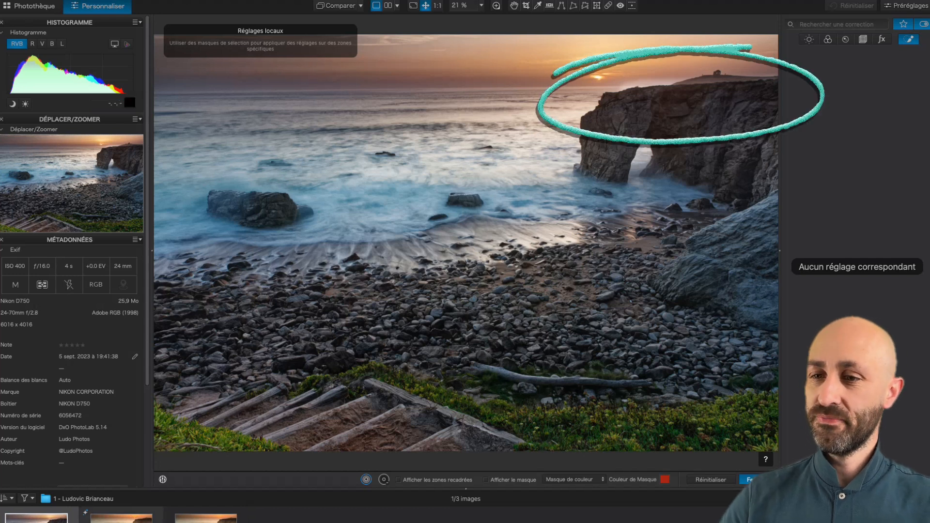
{"action": "left_click", "coordinate": [121, 517]}
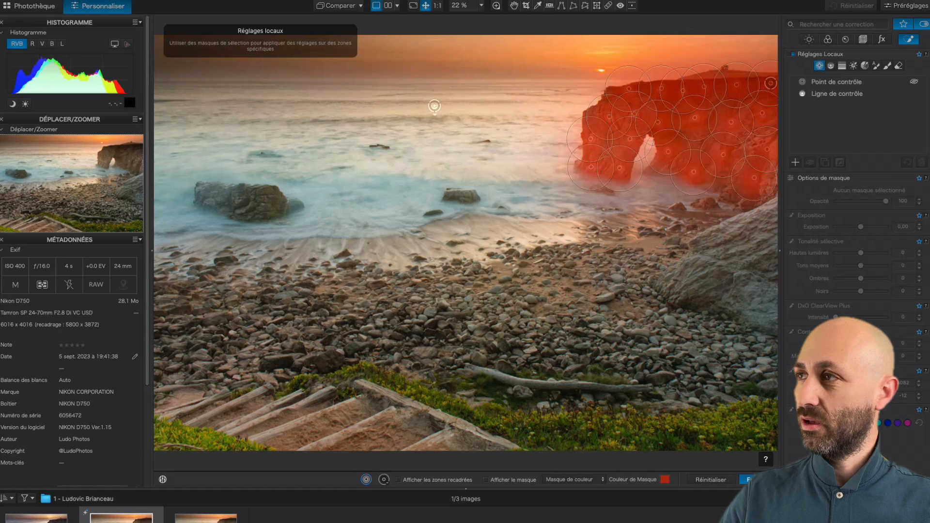
{"action": "left_click", "coordinate": [837, 82]}
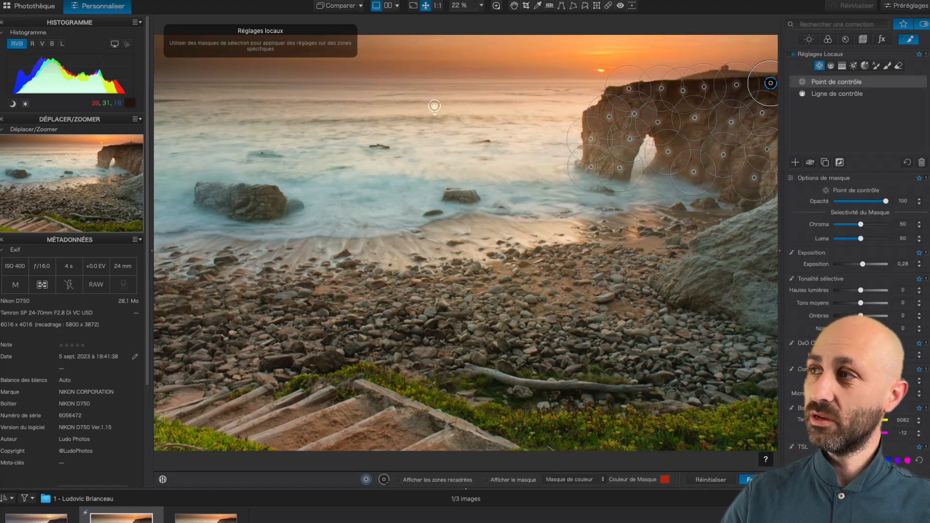
{"action": "left_click", "coordinate": [434, 105]}
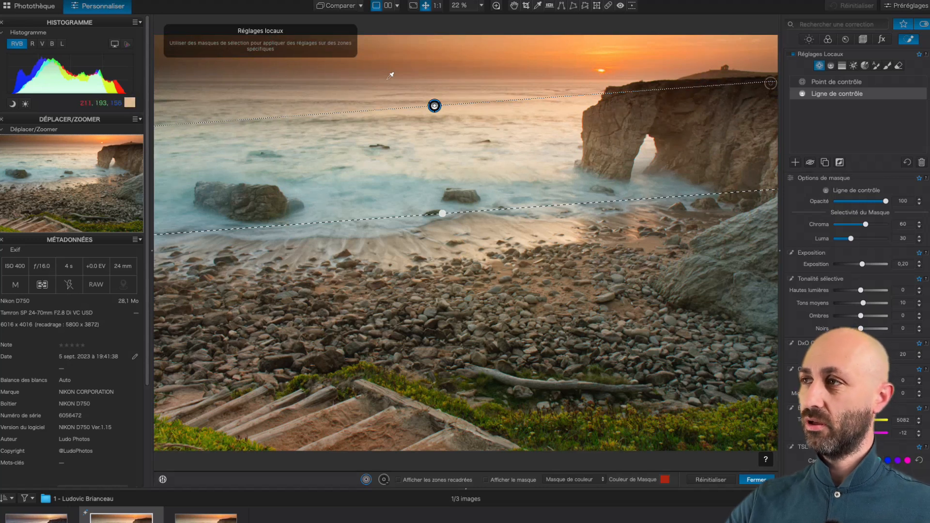
{"action": "mouse_move", "coordinate": [843, 93]}
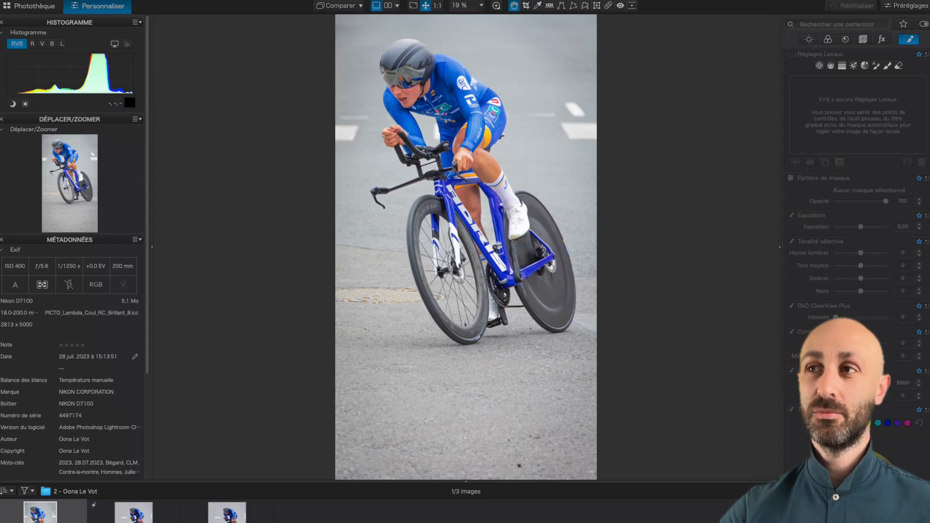
Compare the cyclist's RAW version with its uncorrected original and the exported versions, ending on the RAW file.
{"action": "key", "text": "Right"}
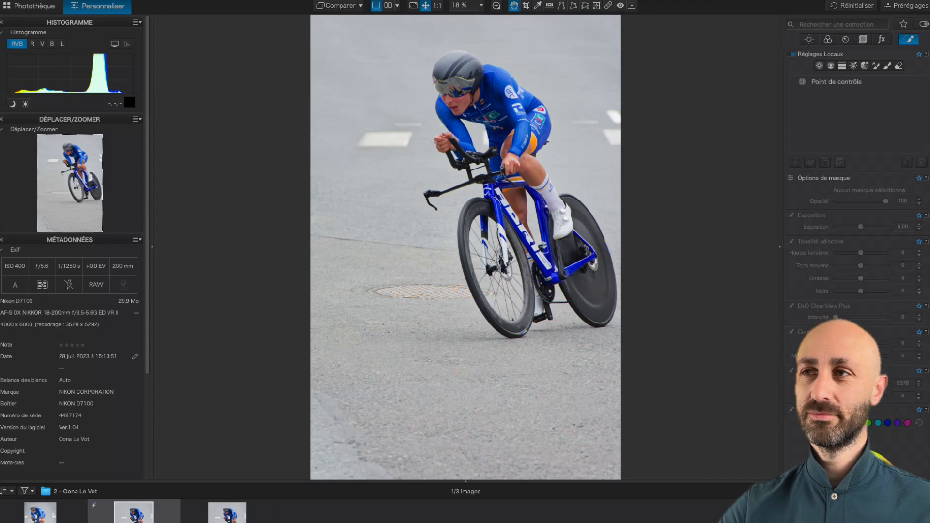
{"action": "key", "text": "d"}
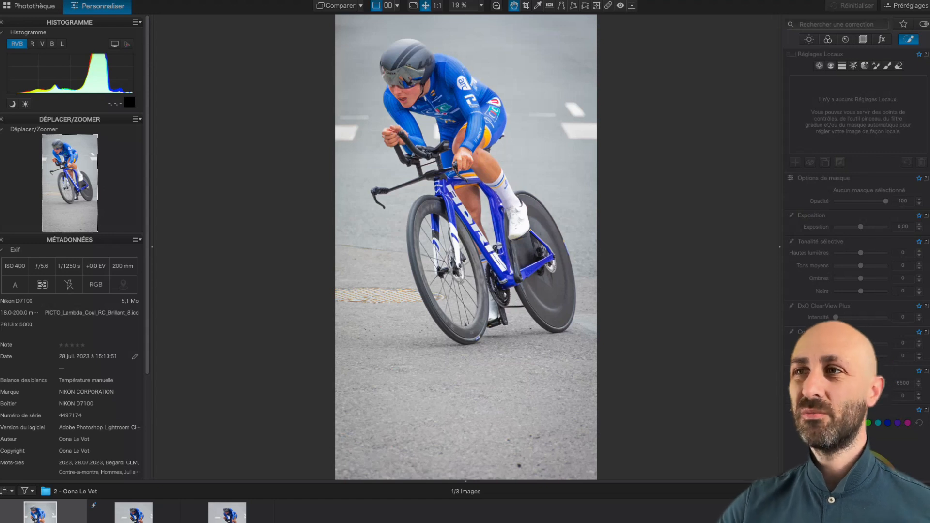
{"action": "left_click", "coordinate": [227, 515]}
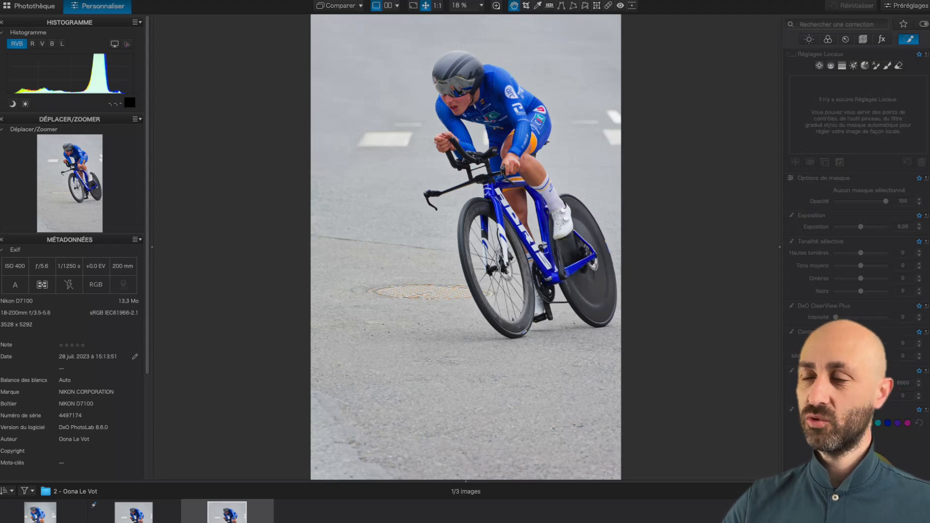
{"action": "left_click", "coordinate": [134, 512]}
Review the cyclist photo's light, colour and denoising corrections, and inspect the bike's front wheel at 100% with the loupe.
{"action": "left_click", "coordinate": [809, 40]}
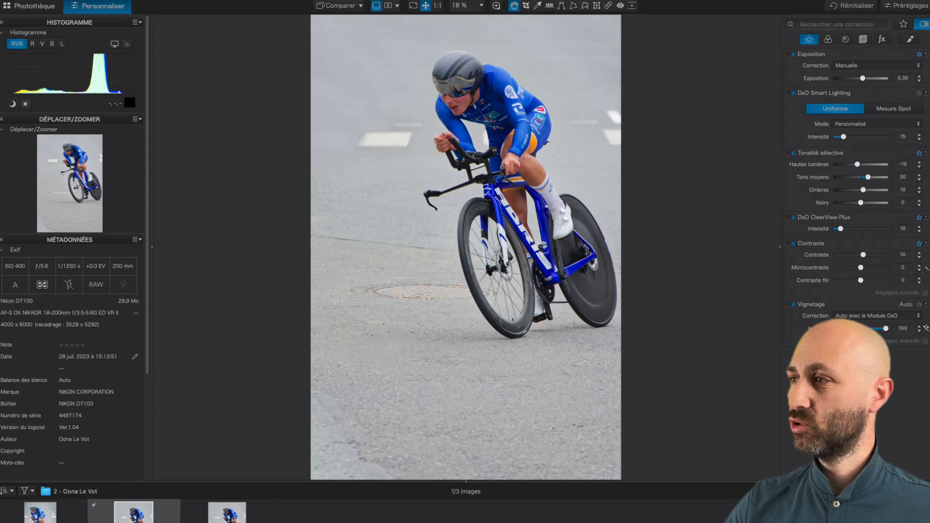
{"action": "left_click", "coordinate": [828, 40]}
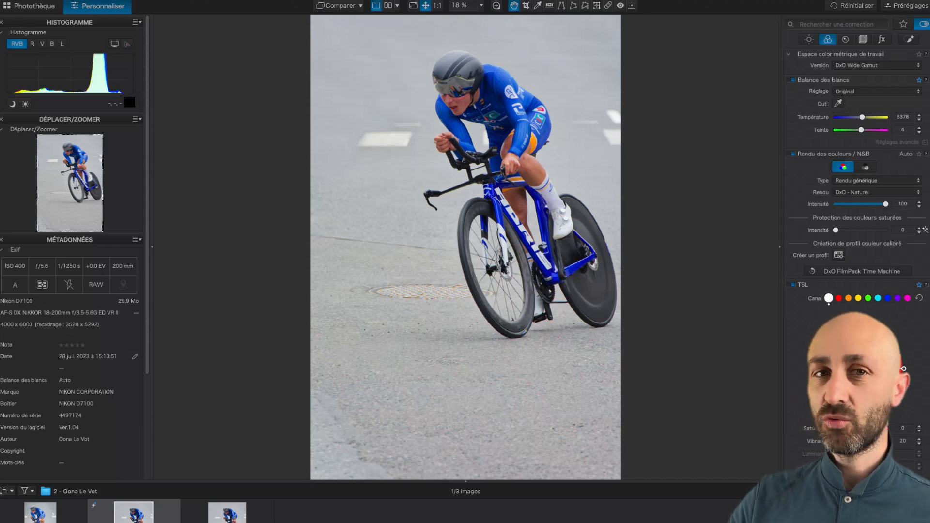
{"action": "left_click", "coordinate": [845, 39]}
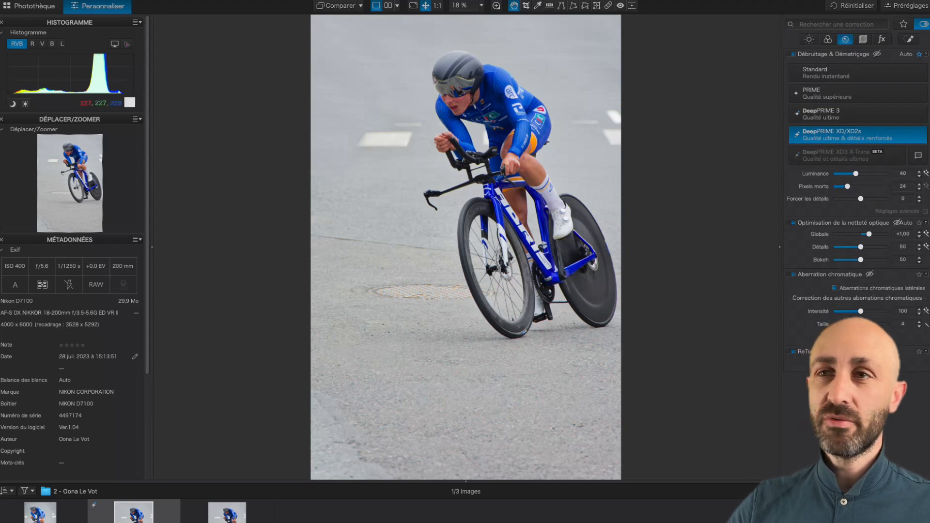
{"action": "key", "text": "l"}
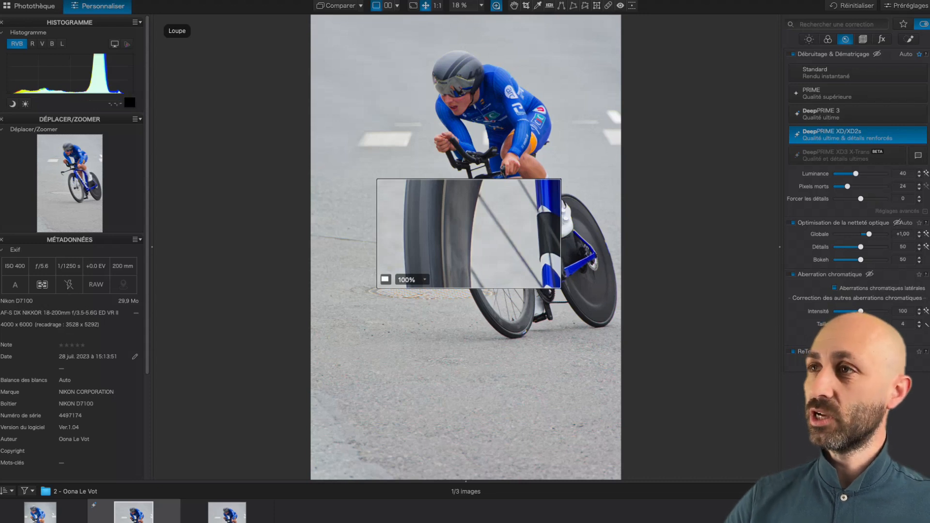
{"action": "left_click", "coordinate": [496, 5]}
Revisit the cyclist photo's light corrections, examine the control point mask on the rider and bike, and close the local adjustments.
{"action": "left_click", "coordinate": [809, 39]}
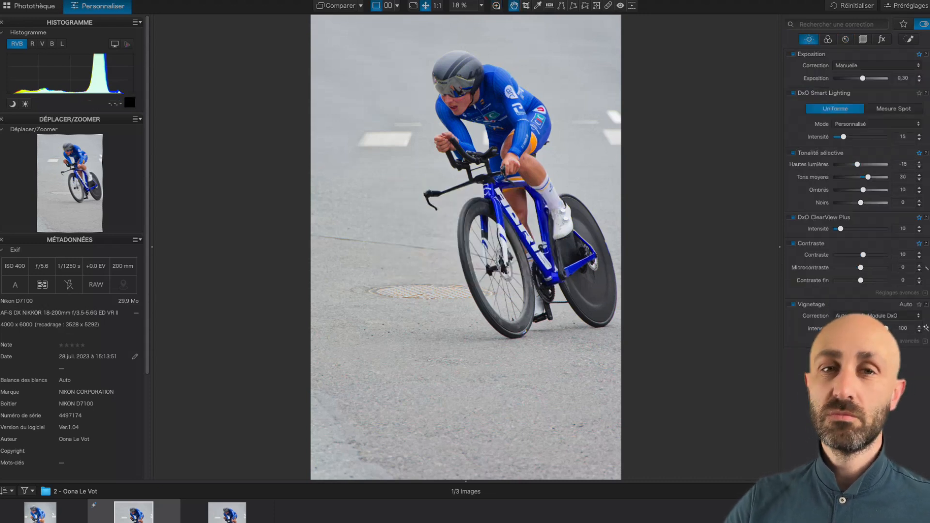
{"action": "left_click", "coordinate": [608, 6]}
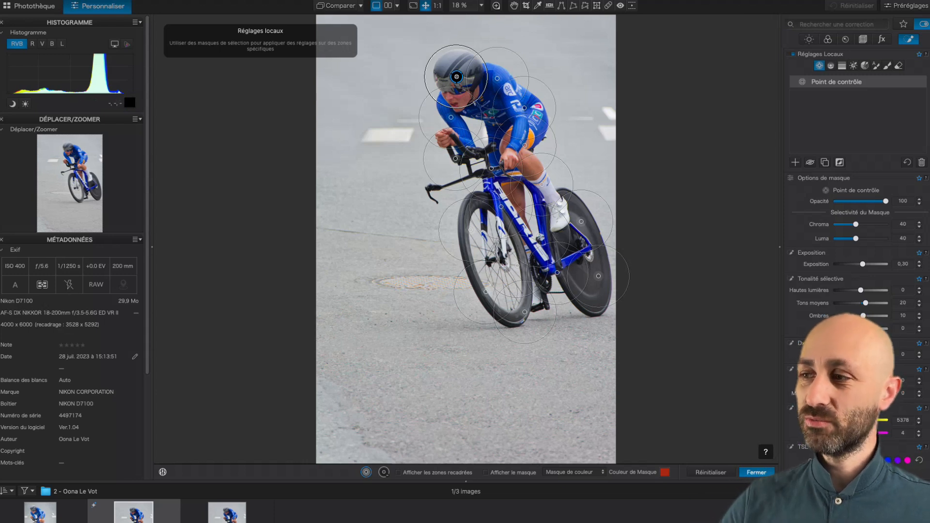
{"action": "left_click", "coordinate": [756, 472]}
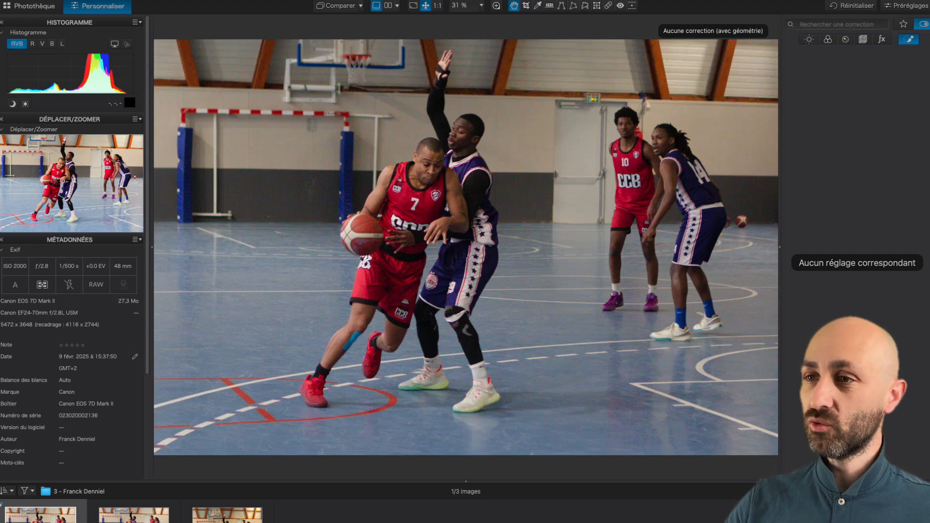
Compare the basketball RAW photo with its uncorrected original and the other versions in the folder.
{"action": "key", "text": "d"}
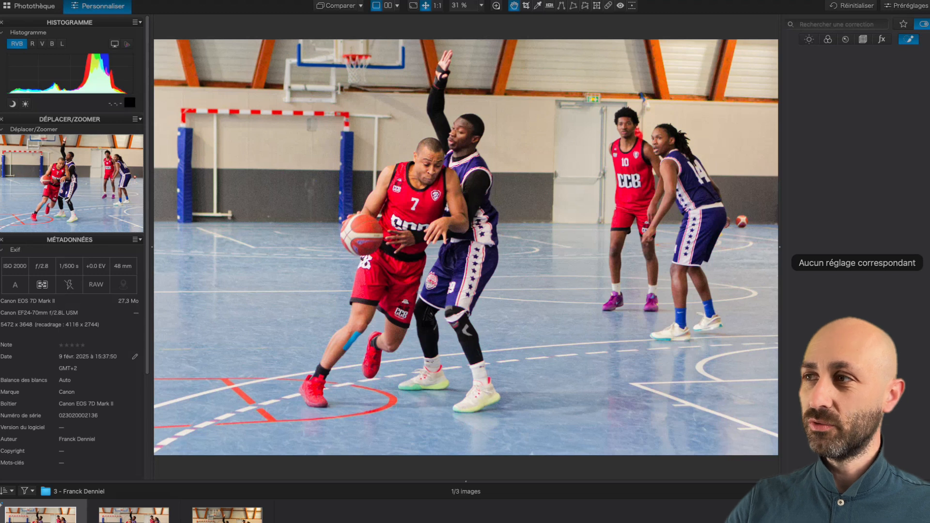
{"action": "left_click", "coordinate": [226, 514]}
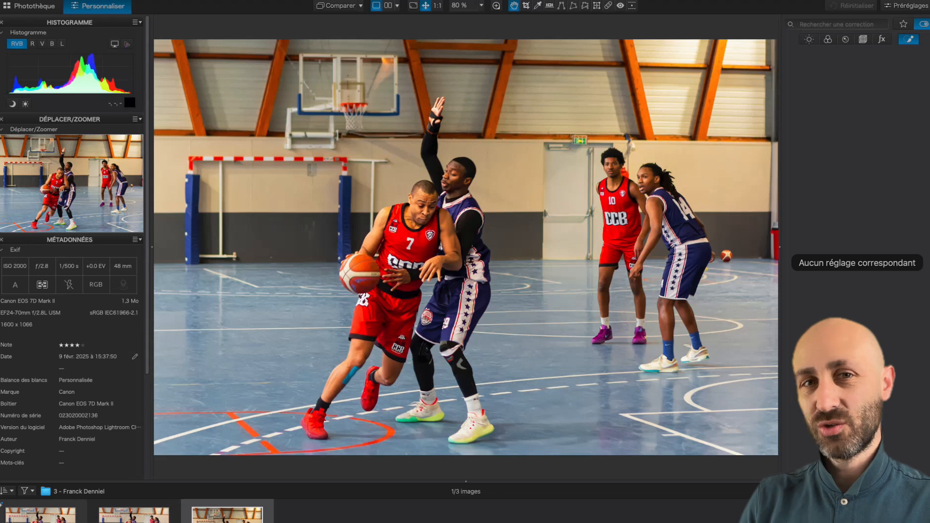
{"action": "left_click", "coordinate": [133, 515]}
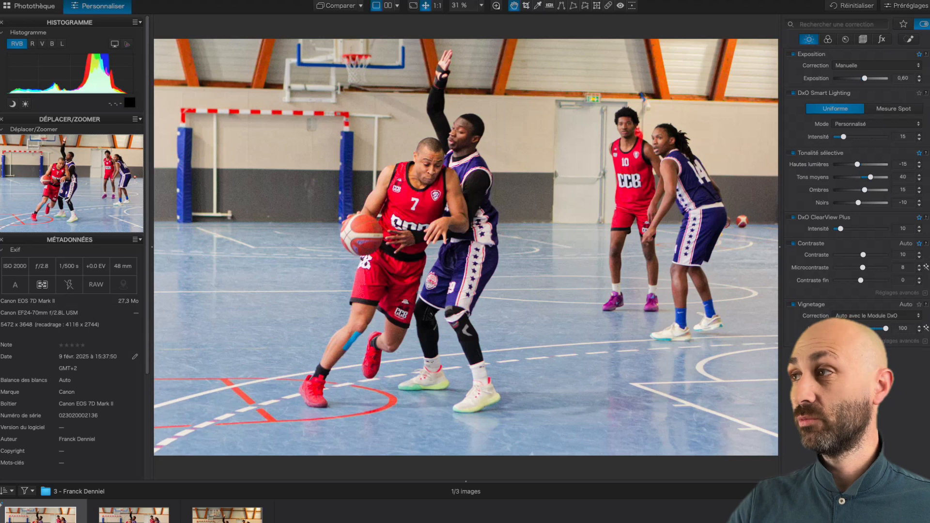
Review the basketball photo's colour, denoising and sharpness corrections, using the loupe for close inspection.
{"action": "left_click", "coordinate": [828, 39]}
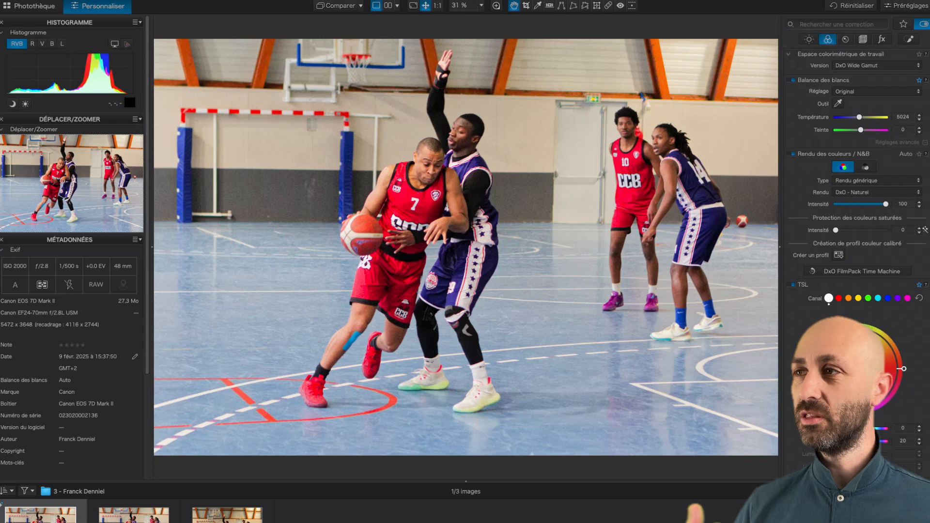
{"action": "left_click", "coordinate": [845, 40]}
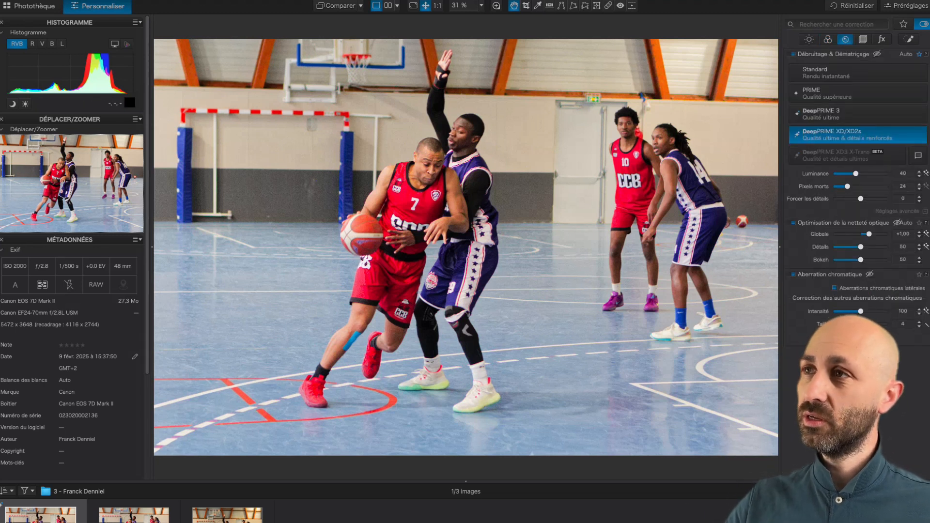
{"action": "left_click", "coordinate": [495, 6]}
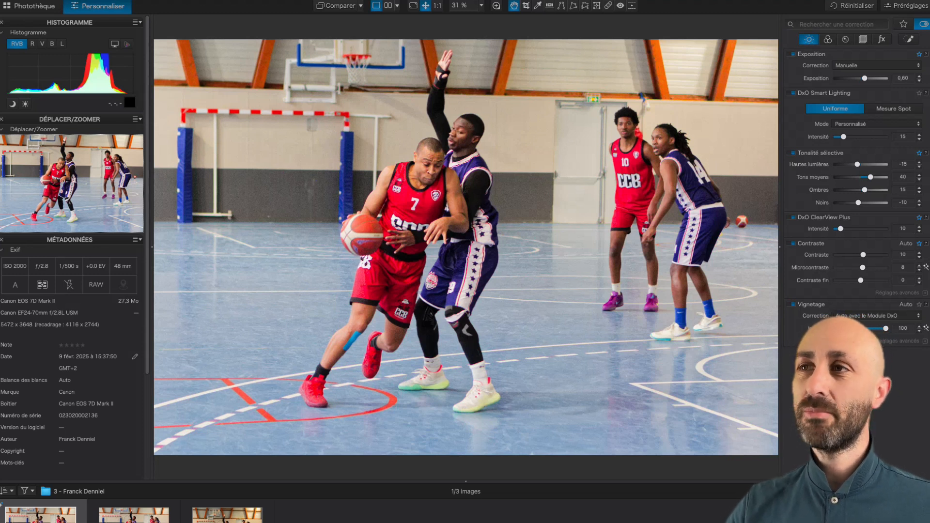
Set the basketball photo's comparison reference to the original image with "Aucune correction (sans géométrie)".
{"action": "left_click", "coordinate": [361, 6]}
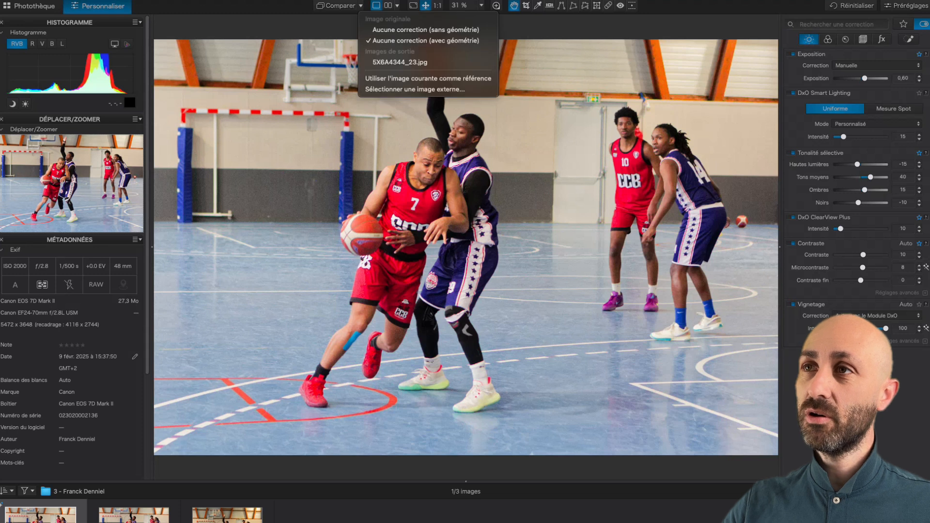
{"action": "left_click", "coordinate": [426, 30]}
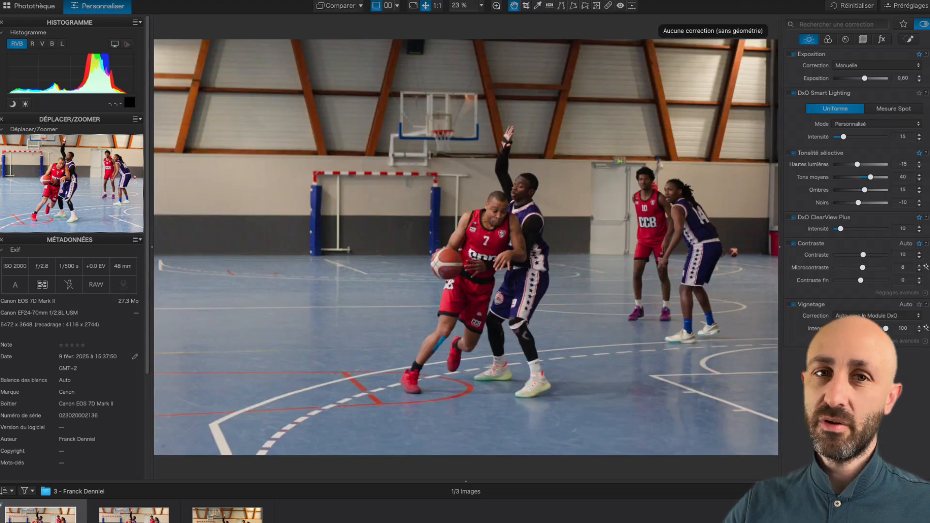
Compare the corrected basketball RAW photo with its uncorrected original and with the RGB version edited in Lightroom.
{"action": "key", "text": "d"}
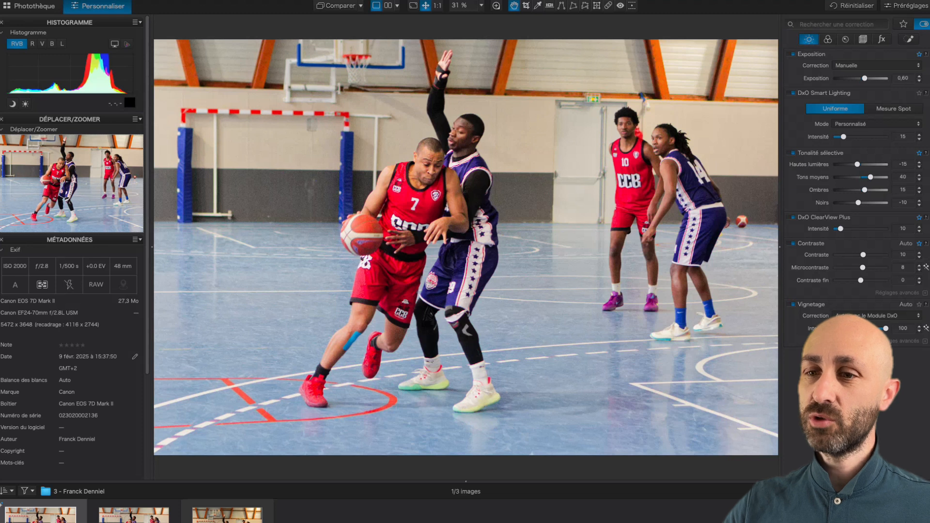
{"action": "left_click", "coordinate": [227, 515]}
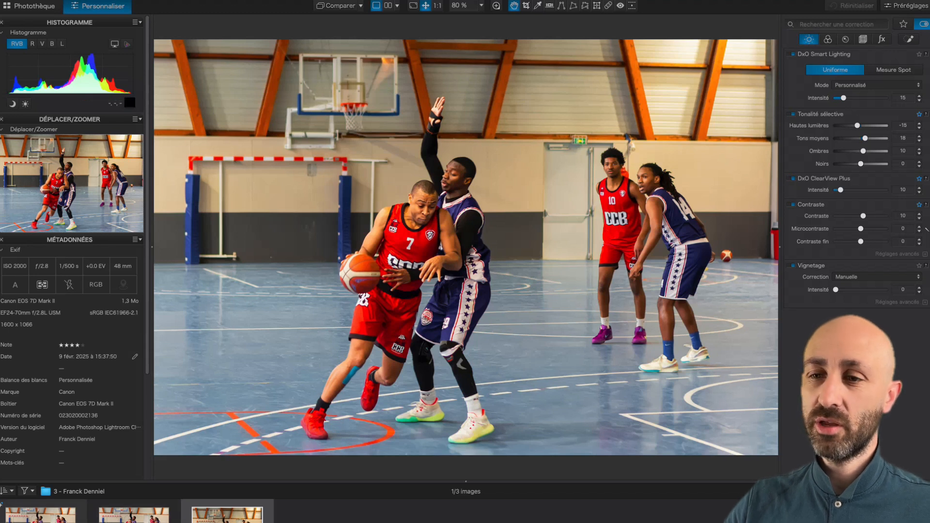
{"action": "left_click", "coordinate": [41, 515]}
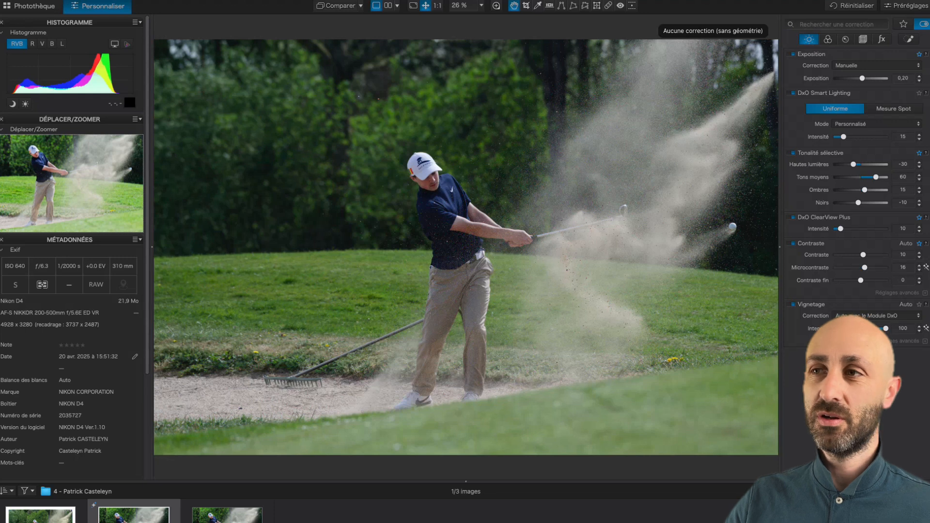
Compare the golfer RAW edit with its uncorrected original, the white-bordered version and the exported version, ending on the RAW photo.
{"action": "key", "text": "d"}
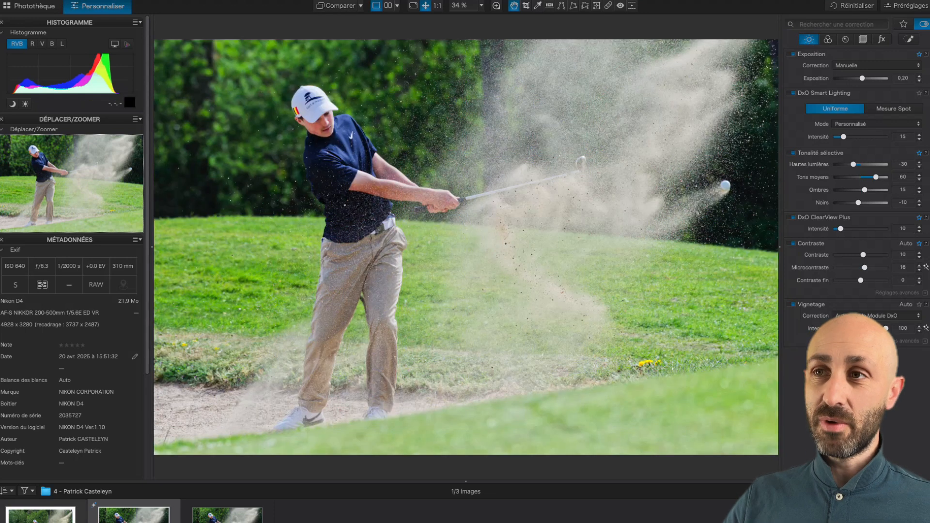
{"action": "key", "text": "Left"}
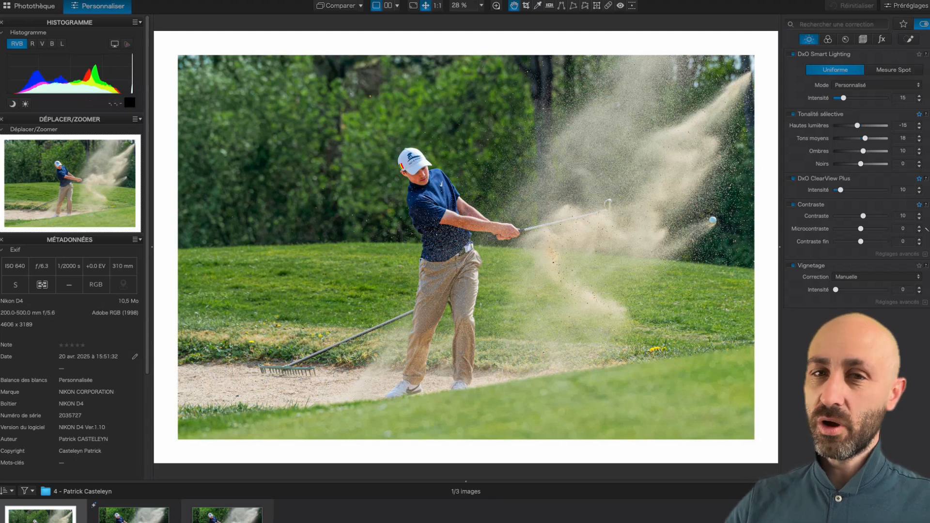
{"action": "left_click", "coordinate": [227, 514]}
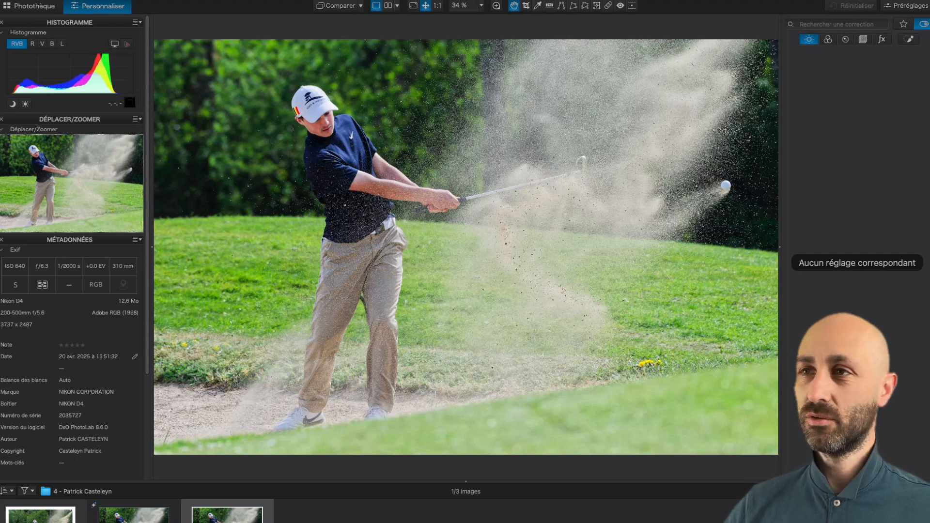
{"action": "left_click", "coordinate": [44, 515]}
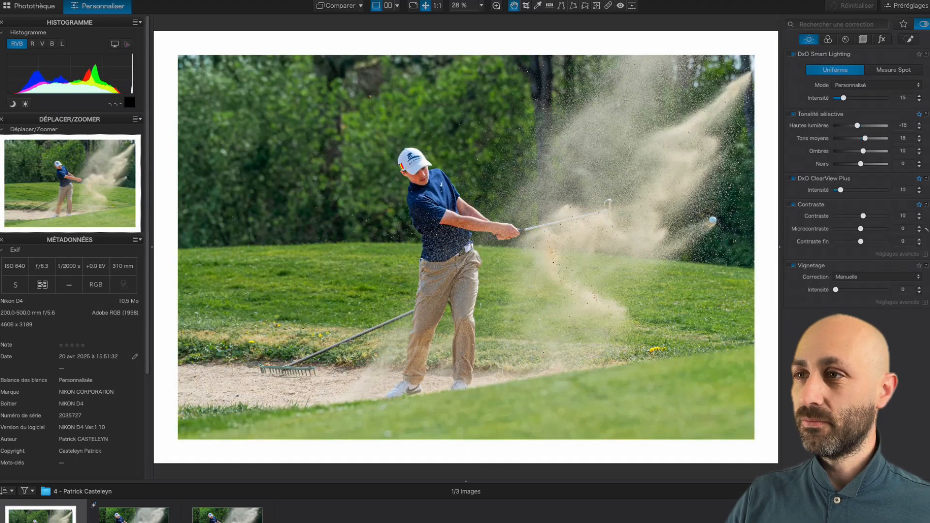
{"action": "left_click", "coordinate": [227, 515]}
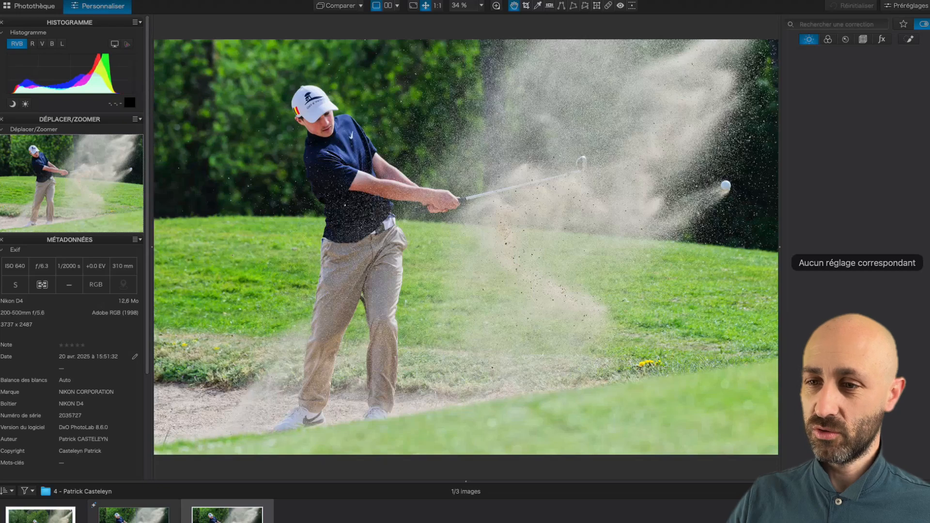
{"action": "left_click", "coordinate": [134, 515]}
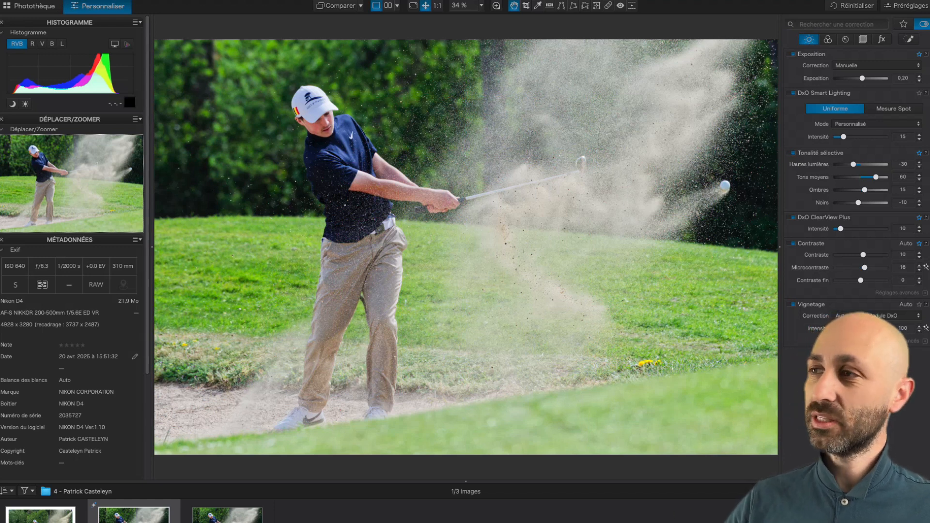
Review the golfer photo's colour, denoising and sharpness corrections, and examine the face and shirt with the loupe.
{"action": "left_click", "coordinate": [828, 39]}
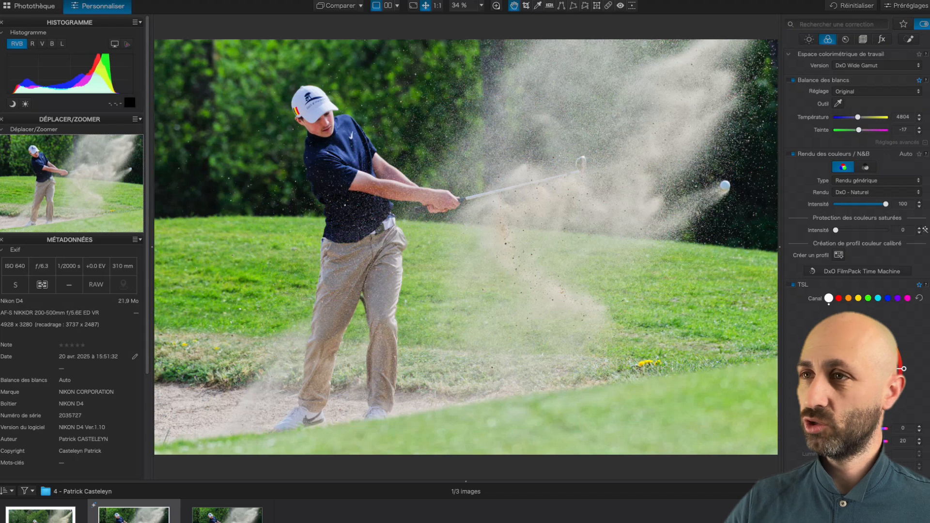
{"action": "left_click", "coordinate": [845, 39]}
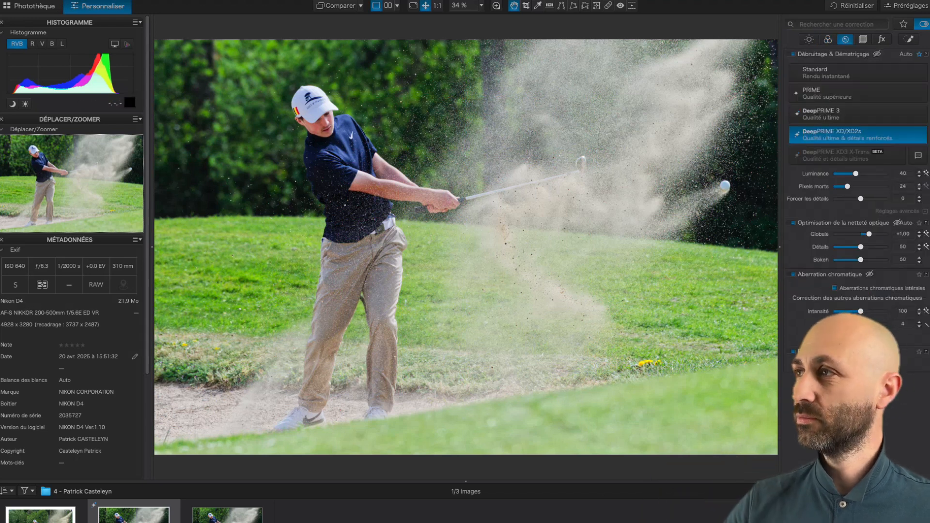
{"action": "left_click", "coordinate": [496, 6]}
{"action": "left_click_drag", "start_coordinate": [425, 172], "coordinate": [343, 126]}
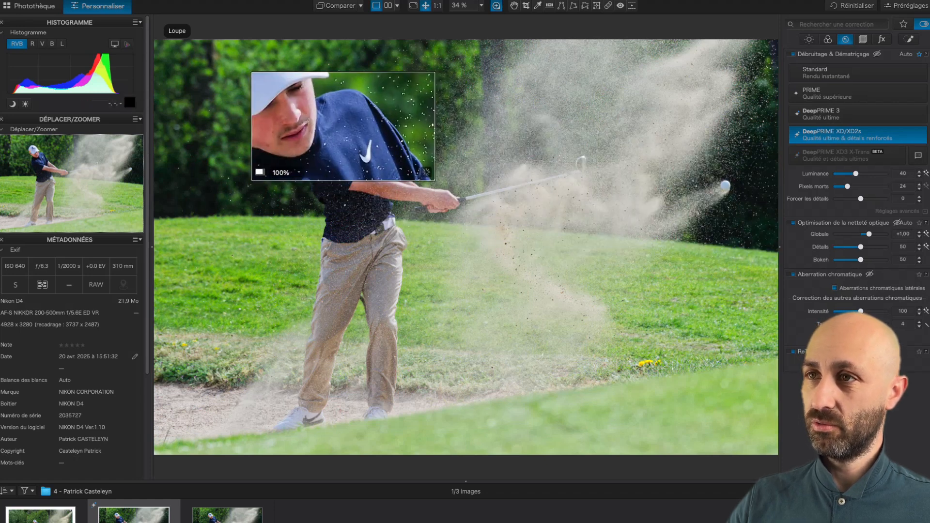
{"action": "left_click", "coordinate": [496, 6]}
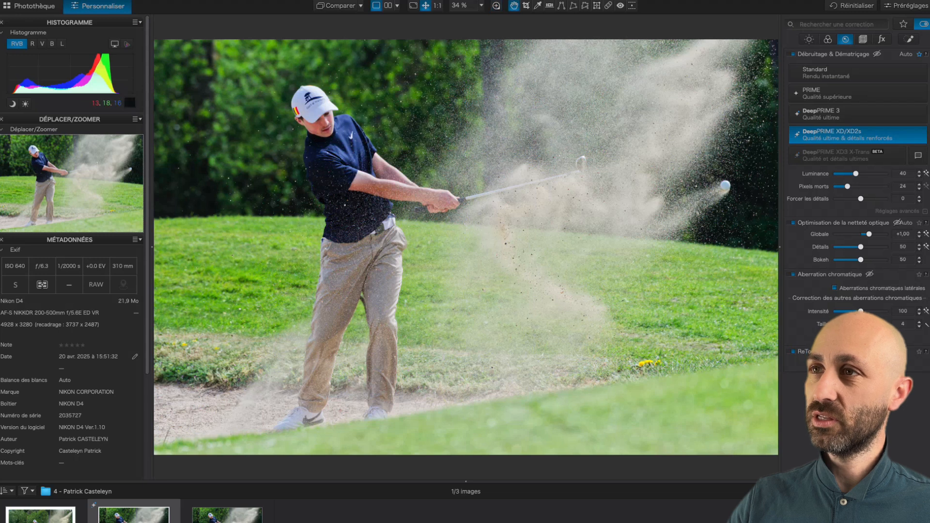
Examine the ReTouch spots on the golfer's face up close, close the tool and view the folder's exported version again.
{"action": "key", "text": "l"}
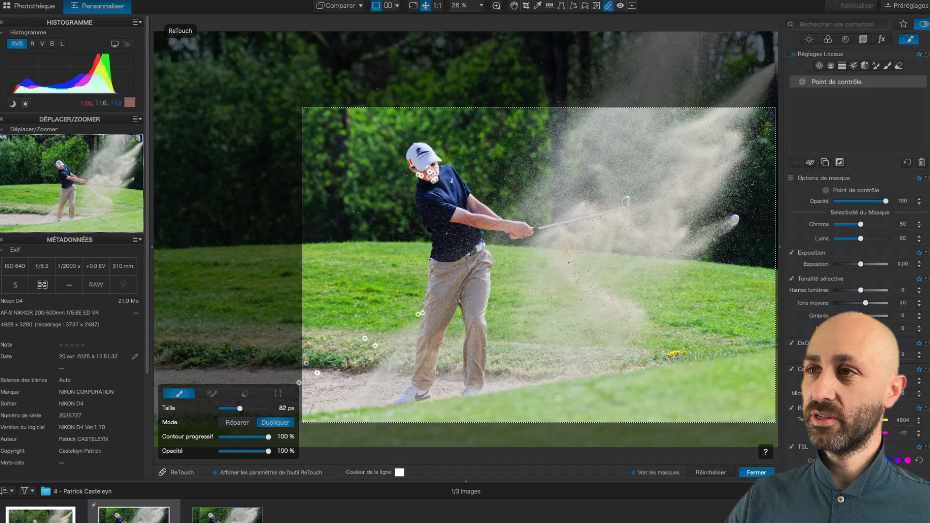
{"action": "scroll", "coordinate": [429, 174], "scroll_direction": "up", "scroll_amount": 8}
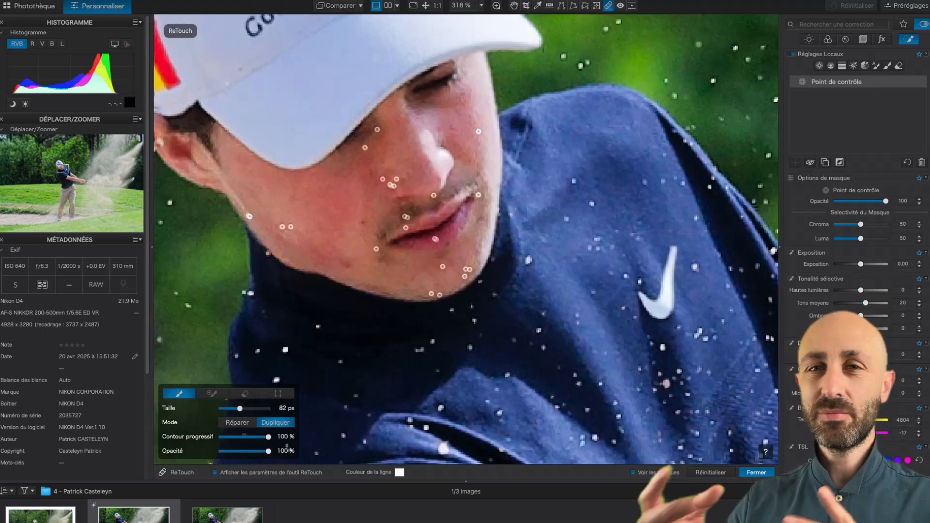
{"action": "left_click", "coordinate": [338, 6]}
{"action": "scroll", "coordinate": [398, 112], "scroll_direction": "down", "scroll_amount": 5}
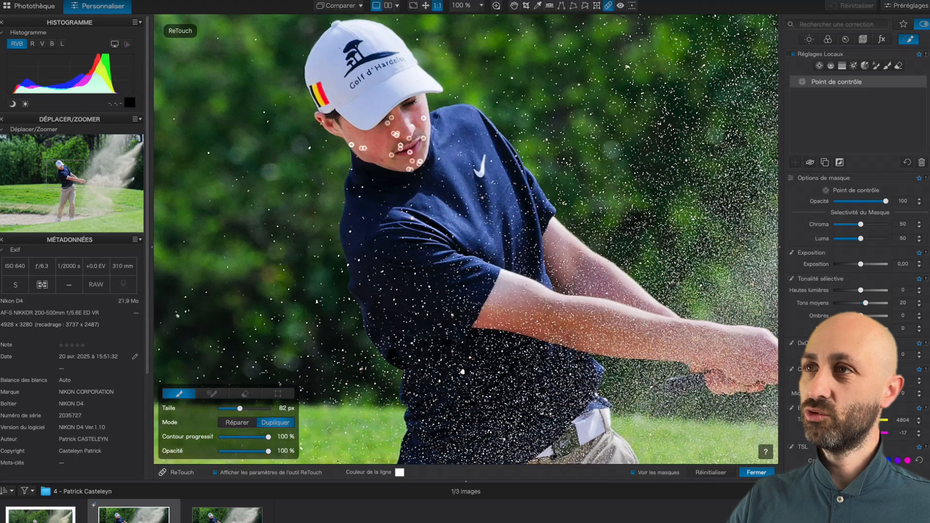
{"action": "left_click", "coordinate": [755, 472]}
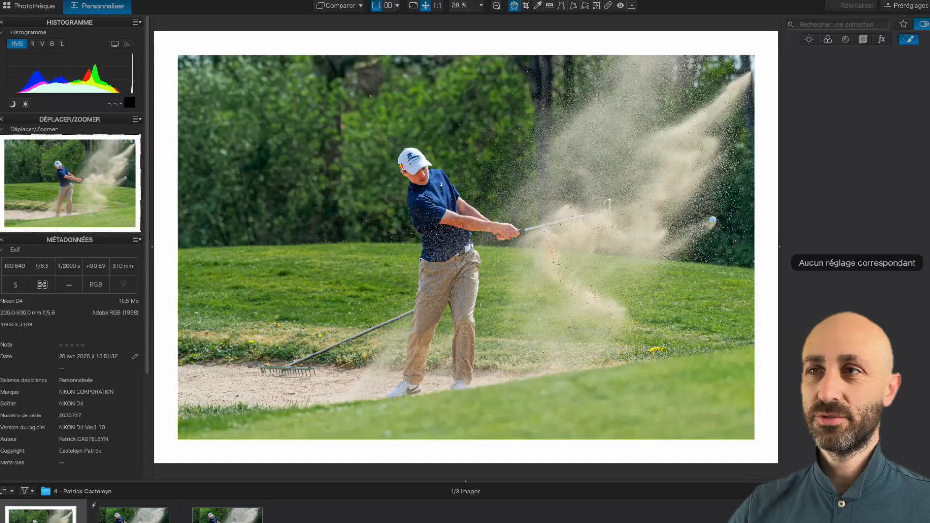
{"action": "left_click", "coordinate": [228, 514]}
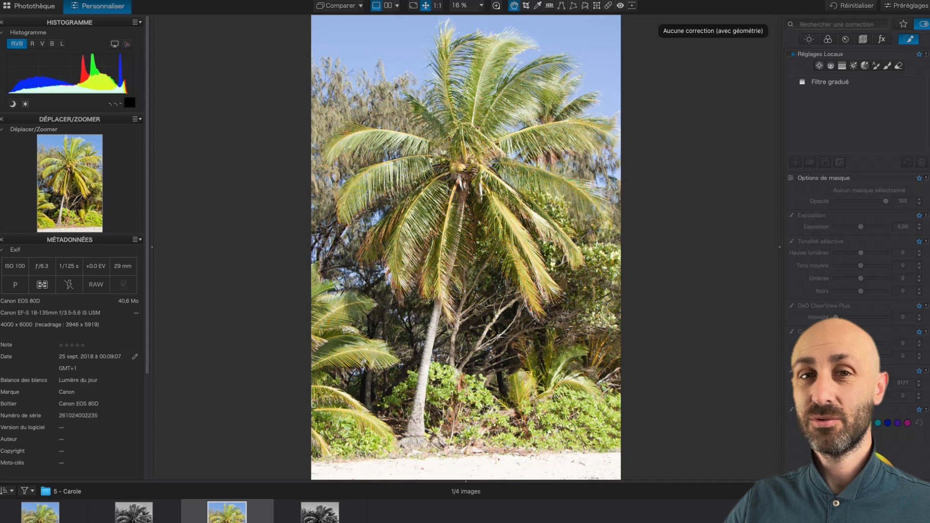
Compare the palm tree RAW edit with its uncorrected image (avec géométrie) and with the DxO PhotoLab black-and-white version.
{"action": "key", "text": "shift+d"}
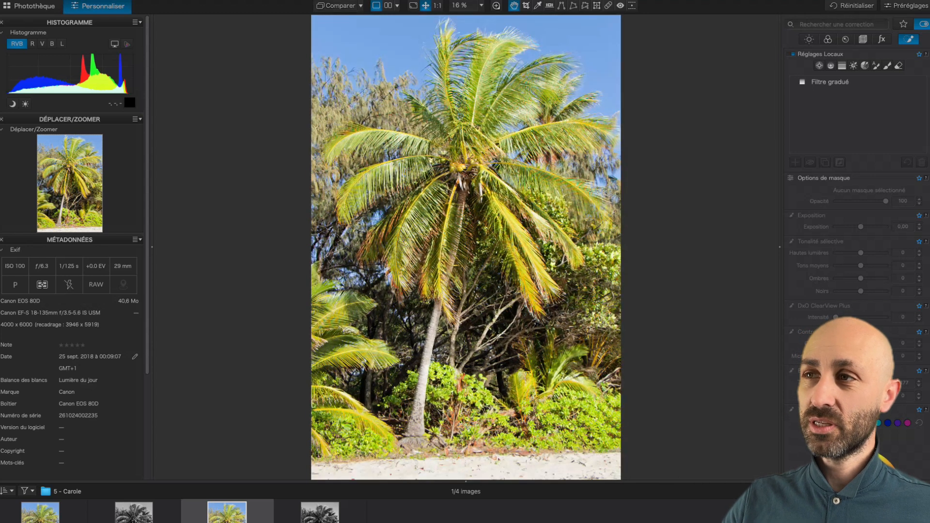
{"action": "key", "text": "shift+d"}
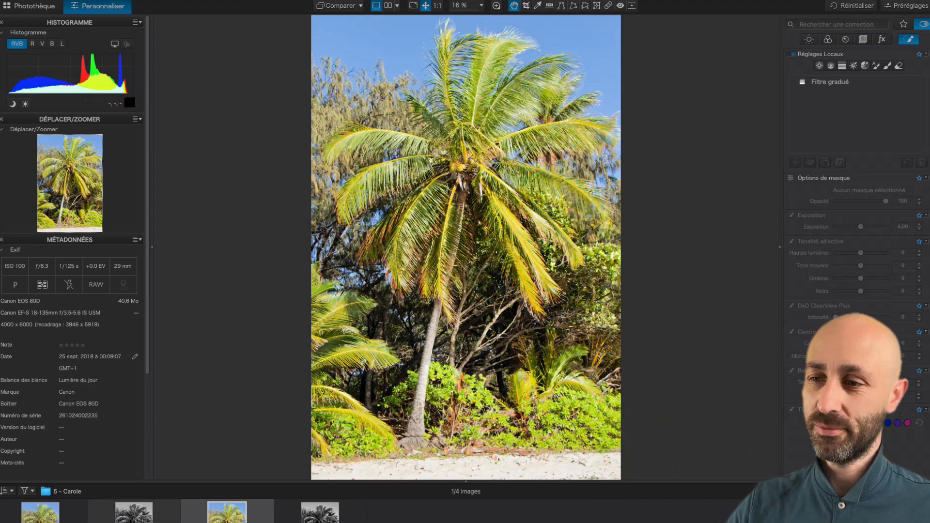
{"action": "left_click", "coordinate": [134, 512]}
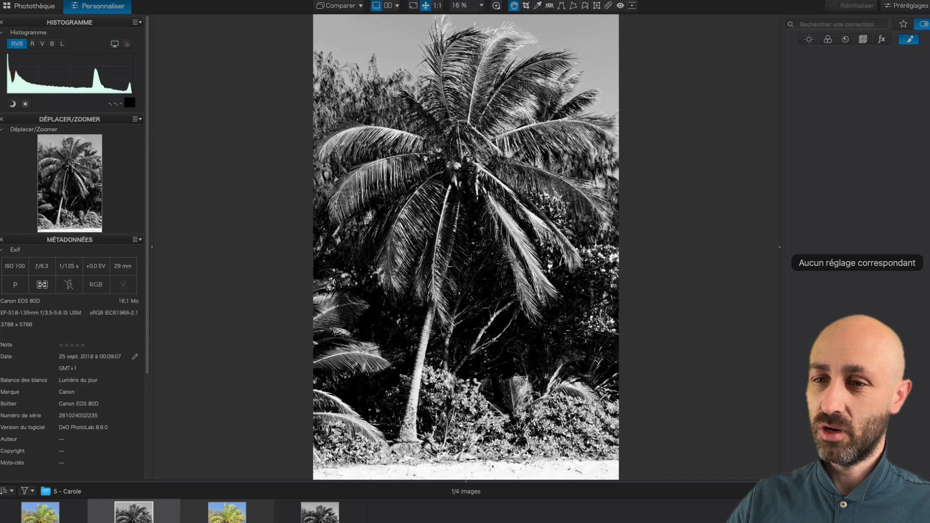
{"action": "left_click", "coordinate": [227, 513]}
{"action": "left_click", "coordinate": [133, 512]}
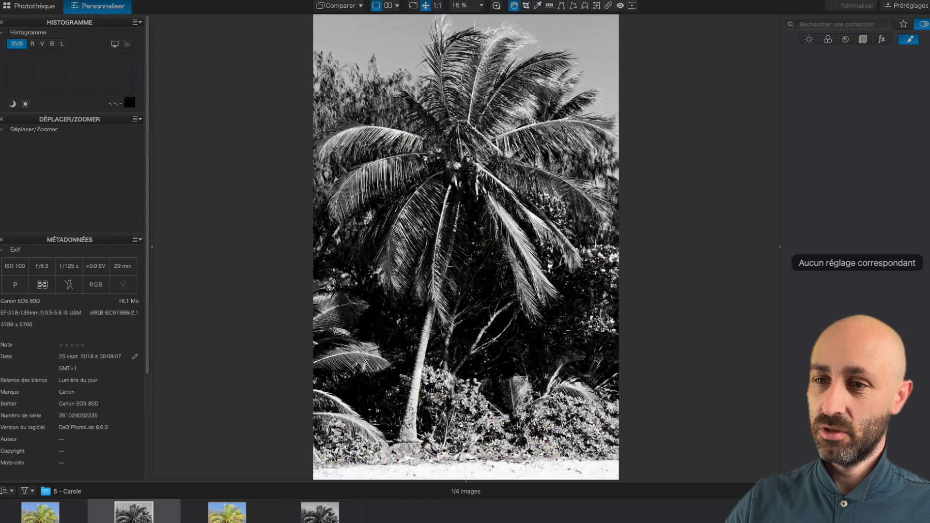
{"action": "left_click", "coordinate": [226, 512]}
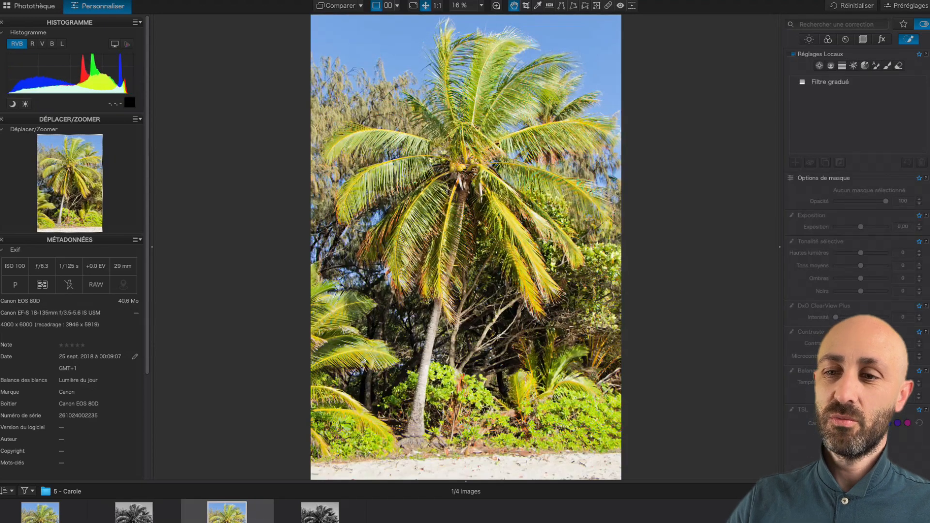
Compare the two black-and-white palm tree versions by alternating between the DxO PhotoLab and DxO OpticsPro exports.
{"action": "left_click", "coordinate": [134, 512]}
{"action": "left_click", "coordinate": [319, 512]}
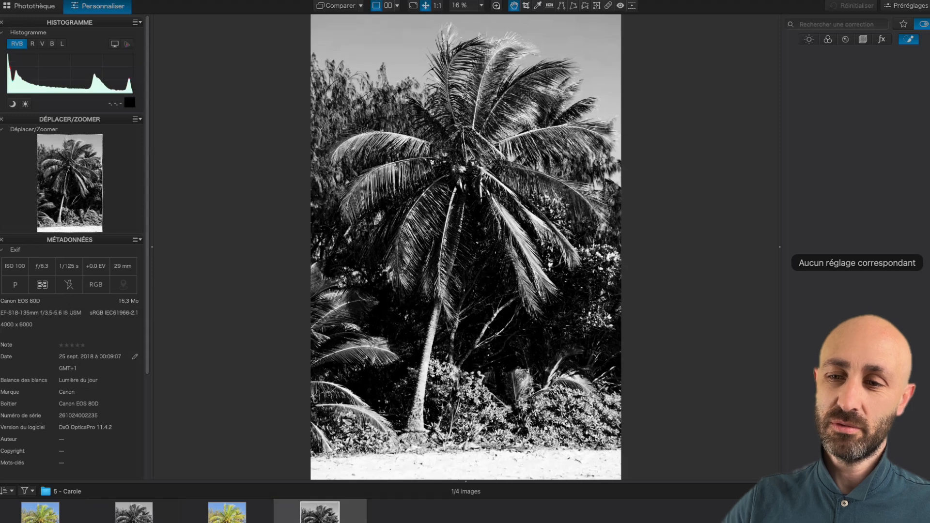
{"action": "left_click", "coordinate": [134, 512]}
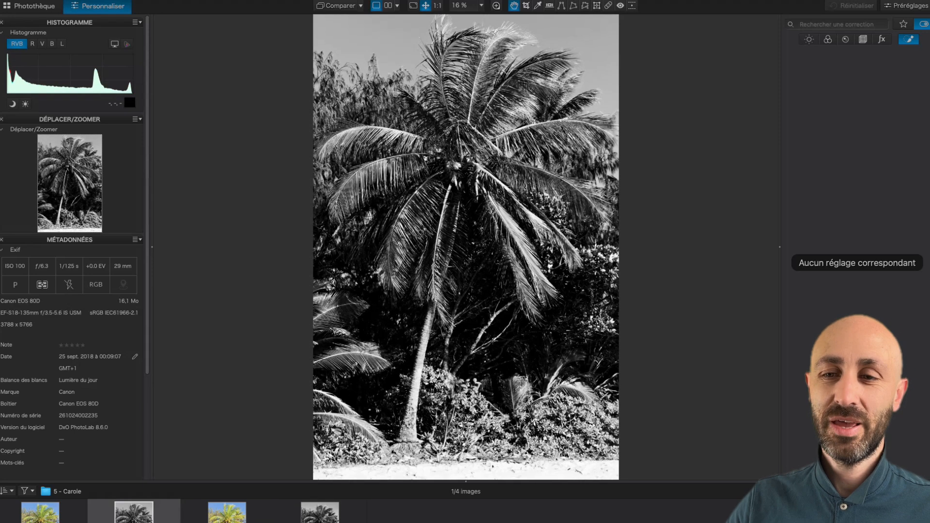
{"action": "left_click", "coordinate": [319, 512]}
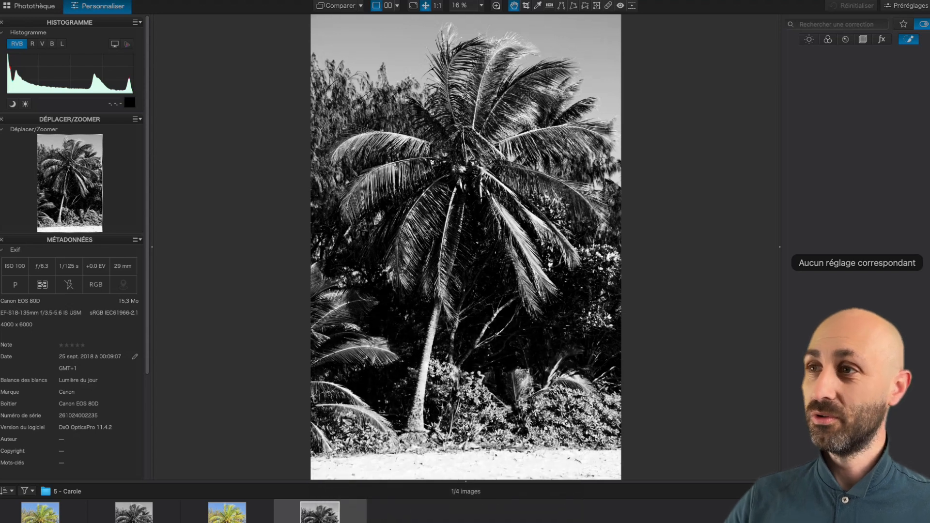
{"action": "left_click", "coordinate": [134, 514]}
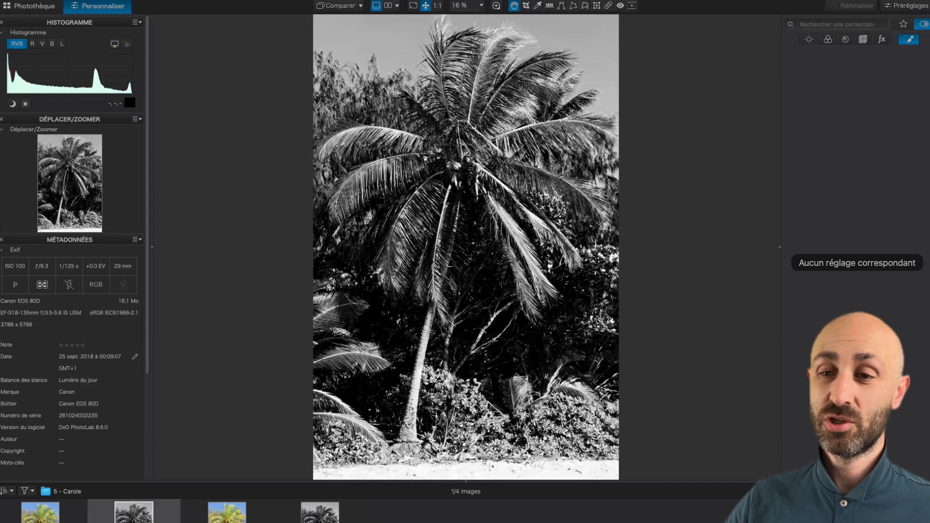
{"action": "left_click", "coordinate": [319, 513]}
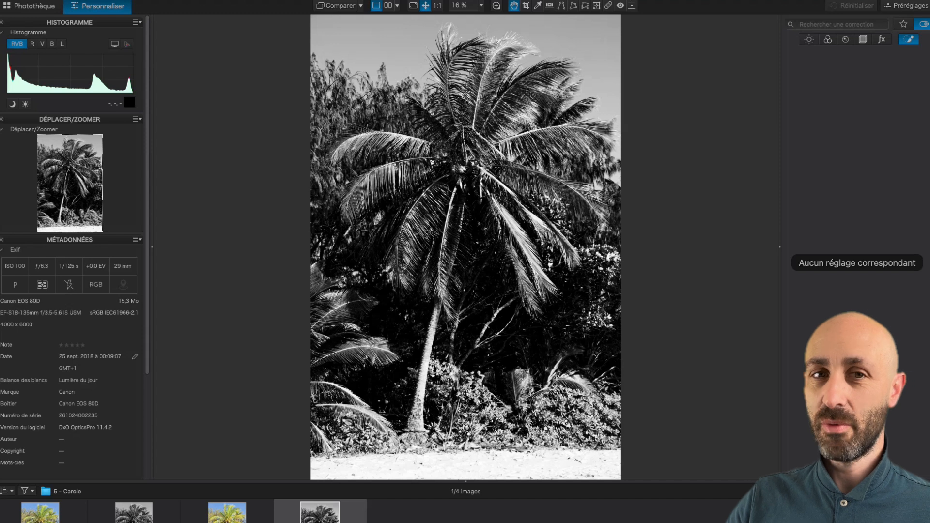
{"action": "left_click", "coordinate": [134, 513]}
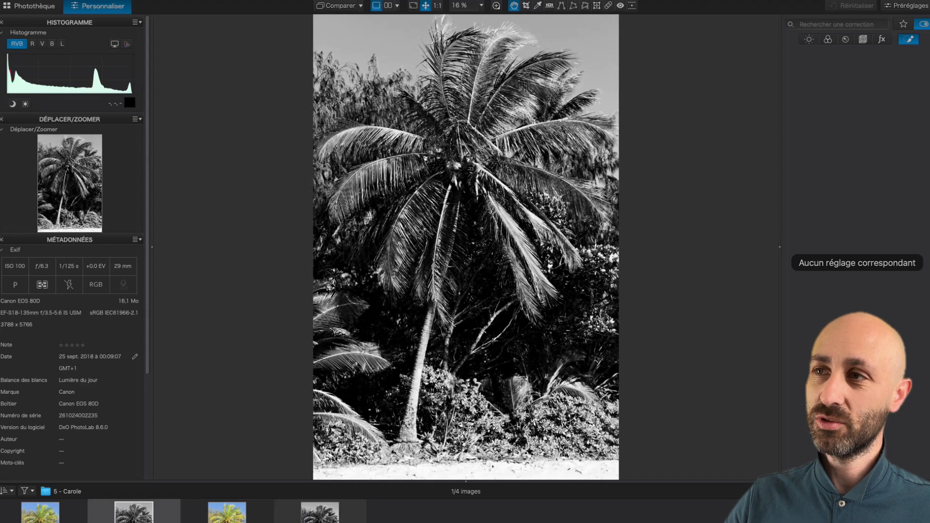
{"action": "left_click", "coordinate": [320, 514]}
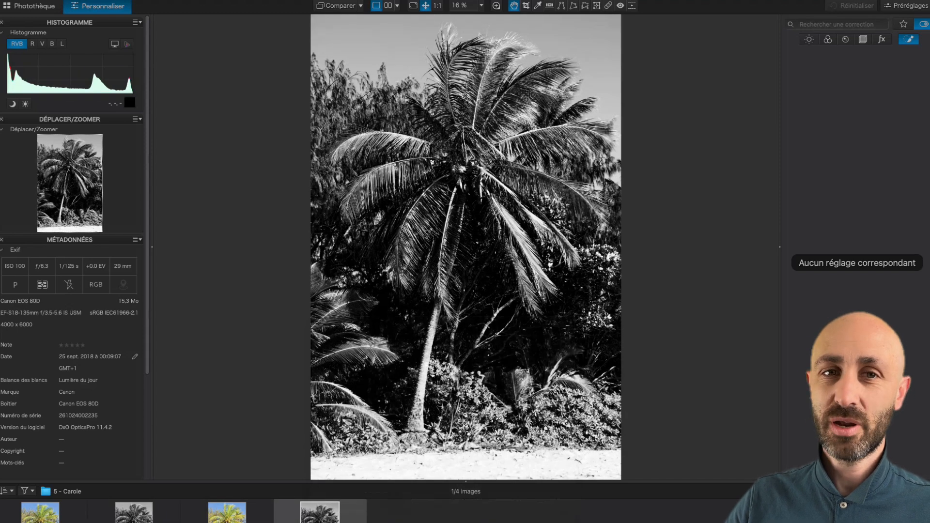
{"action": "mouse_move", "coordinate": [320, 513]}
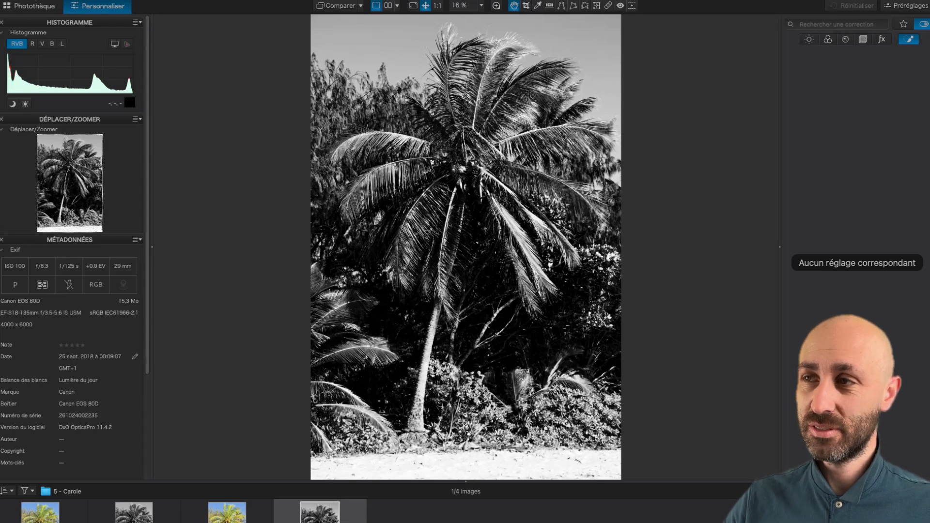
View the colour palm tree export, then compare the RAW edit with its original using "Aucune correction (sans géométrie)".
{"action": "left_click", "coordinate": [41, 512]}
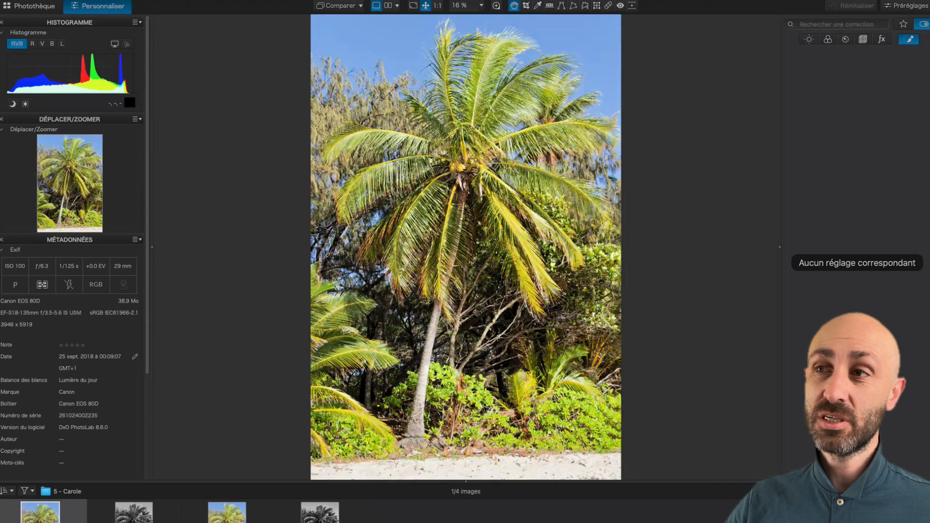
{"action": "left_click", "coordinate": [226, 512]}
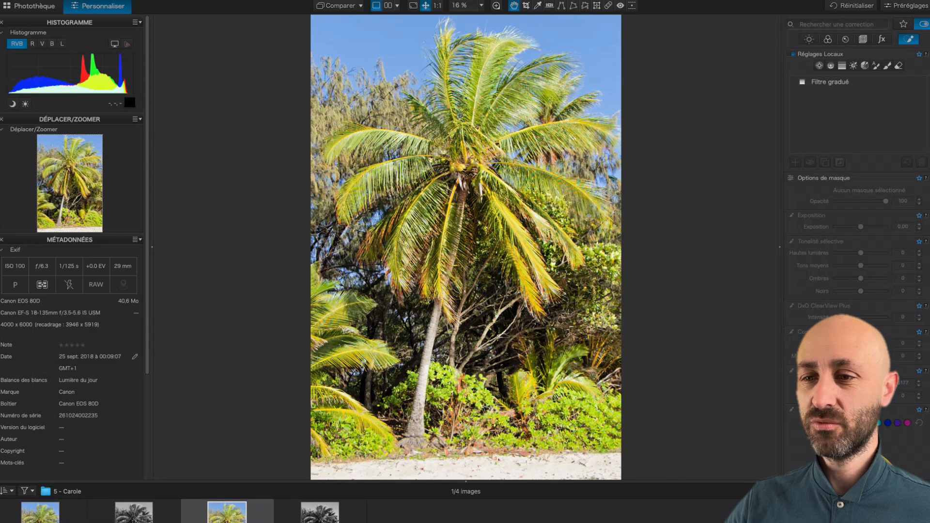
{"action": "left_click", "coordinate": [336, 6]}
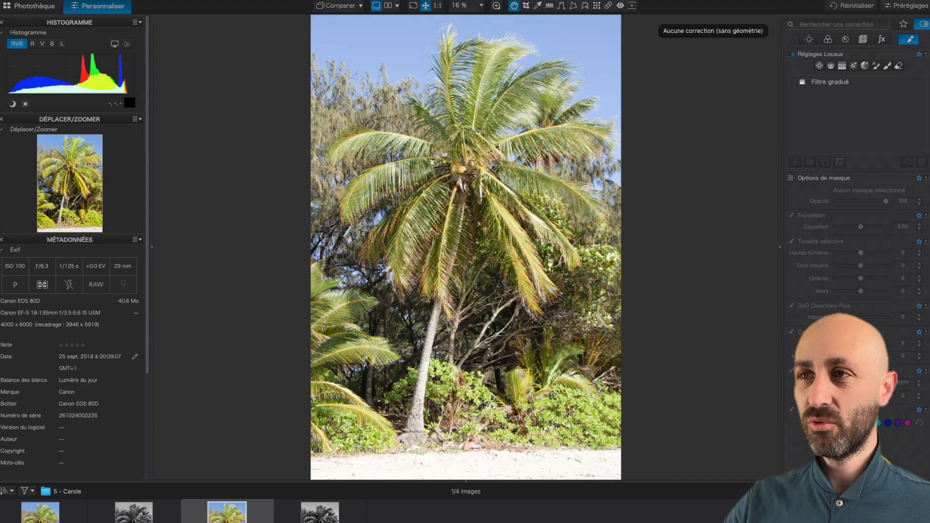
{"action": "key", "text": "d"}
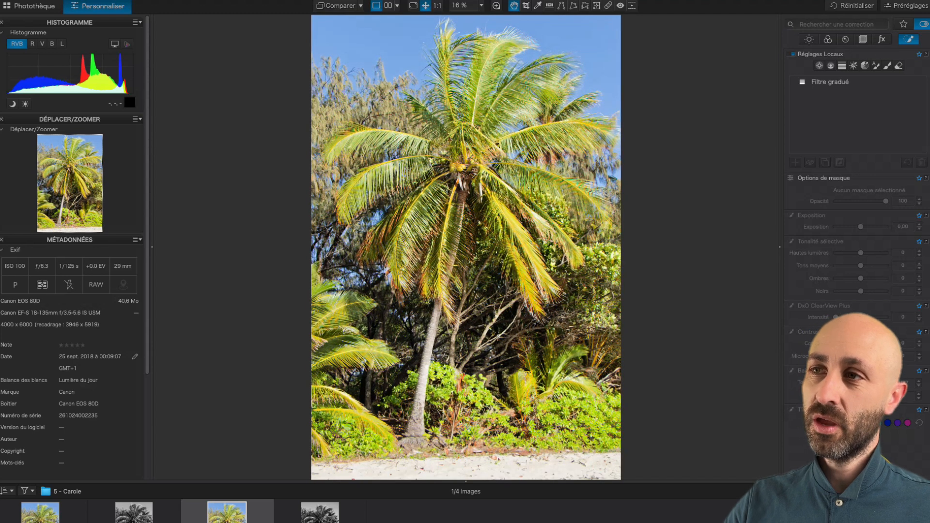
Review the palm tree RAW's light, colour and detail corrections, examine its Filtre gradué local adjustment, then move to the next version.
{"action": "left_click", "coordinate": [809, 39]}
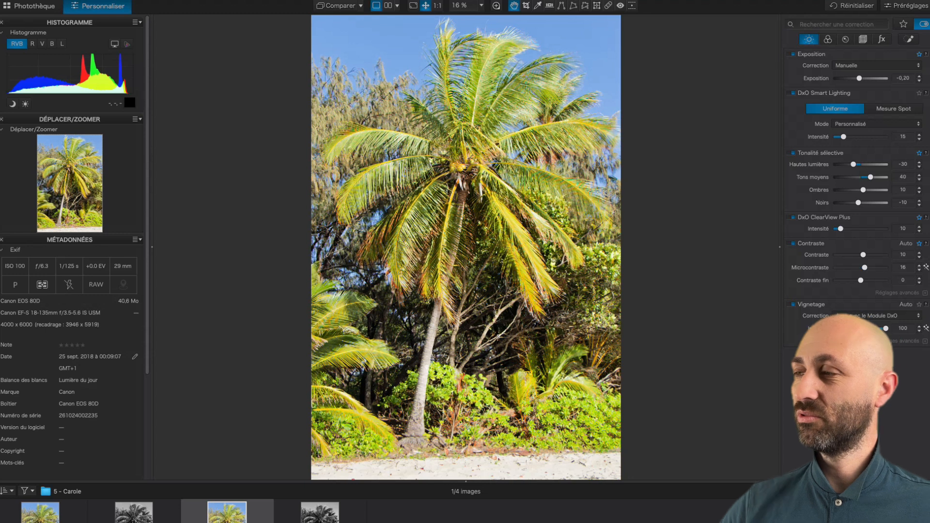
{"action": "left_click", "coordinate": [828, 39]}
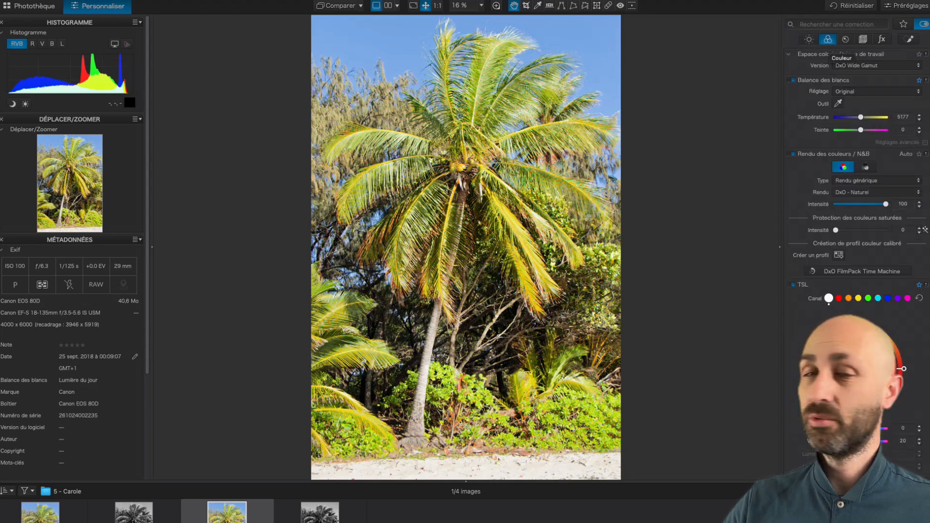
{"action": "left_click", "coordinate": [845, 39]}
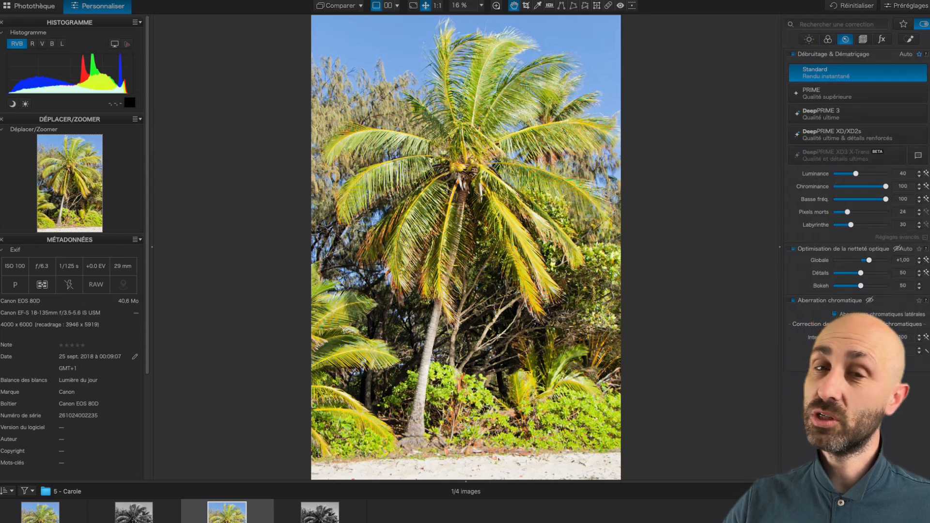
{"action": "left_click", "coordinate": [908, 39]}
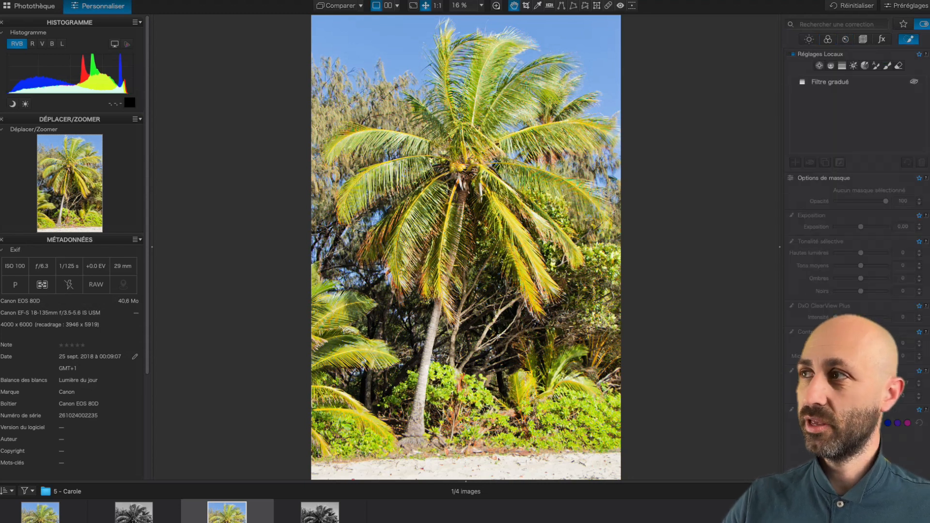
{"action": "left_click", "coordinate": [830, 82]}
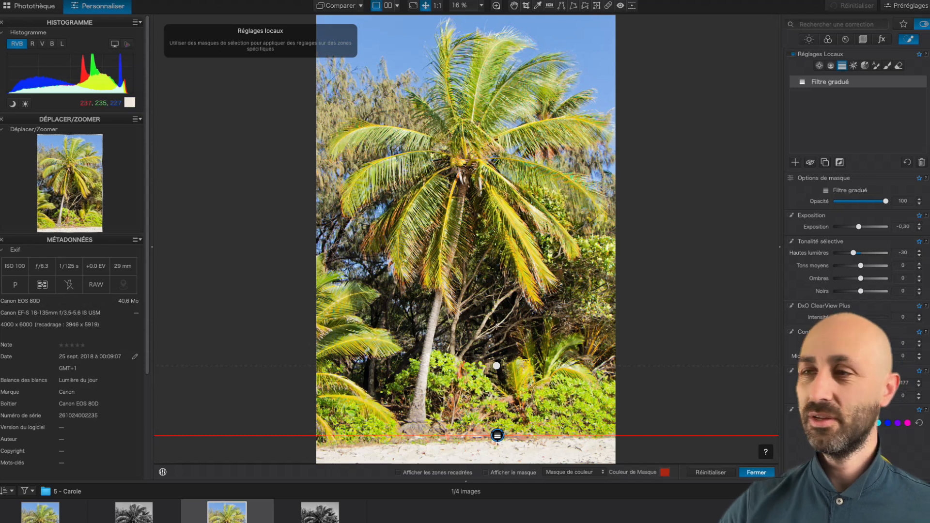
{"action": "left_click", "coordinate": [756, 472]}
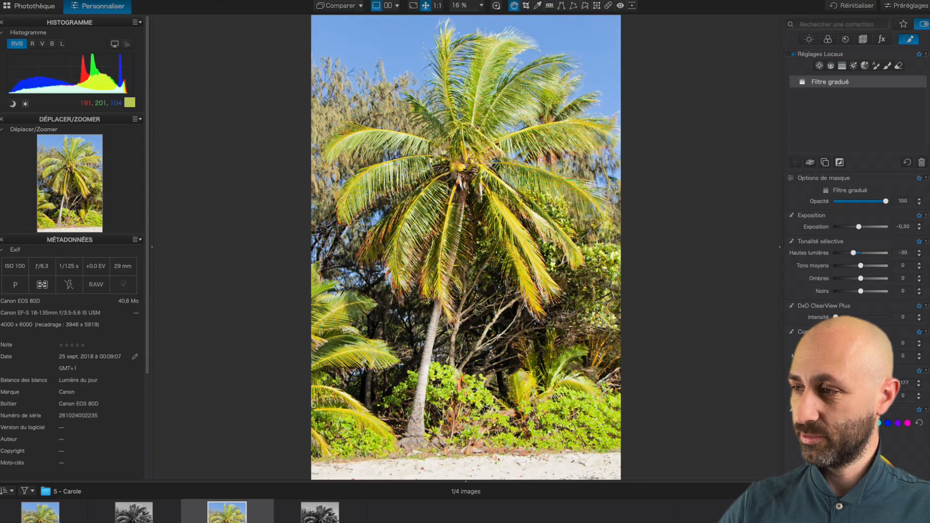
{"action": "key", "text": "Right"}
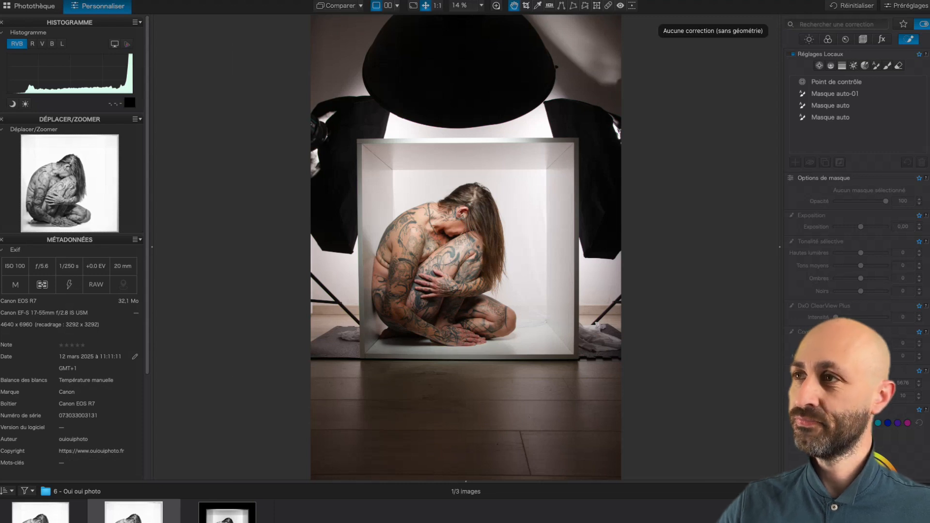
Restore the tattooed figure's corrected view, view the Lightroom and DxO PhotoLab exports, and return to the RAW edit.
{"action": "key", "text": "d"}
{"action": "left_click", "coordinate": [227, 512]}
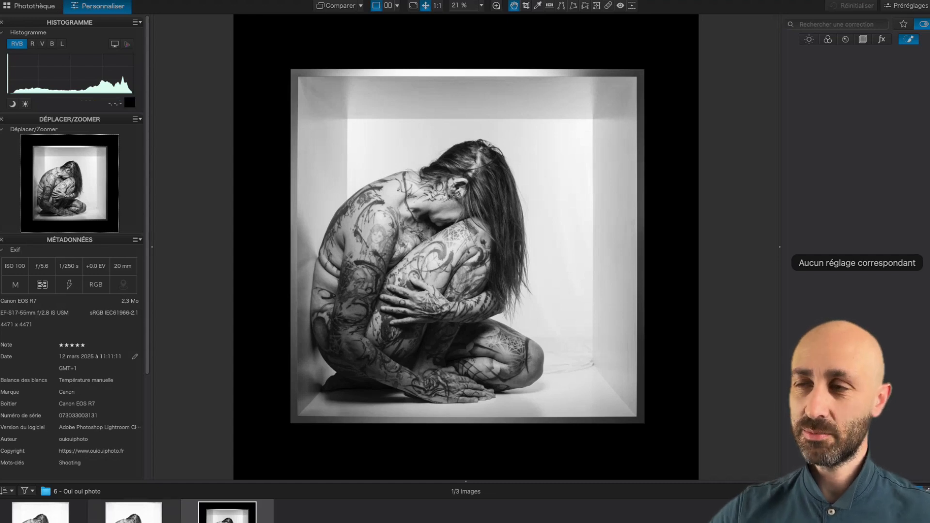
{"action": "left_click", "coordinate": [40, 513]}
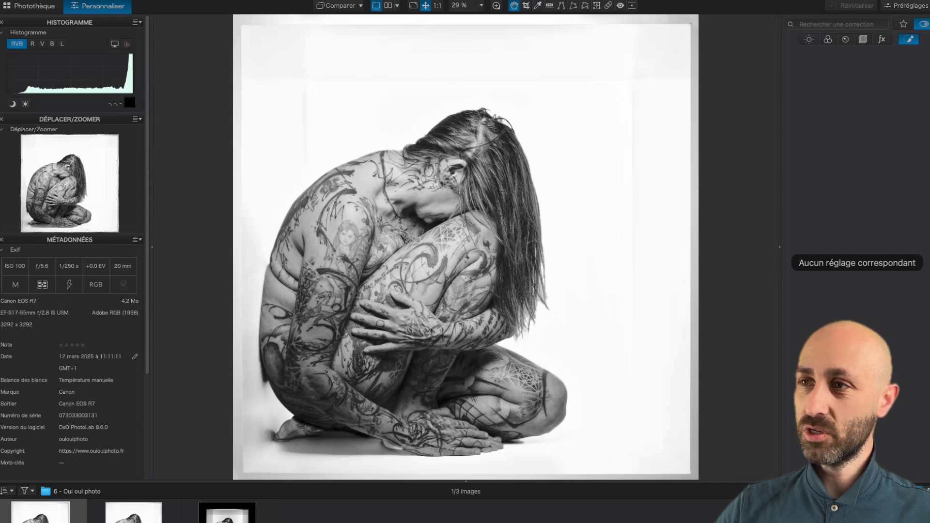
{"action": "mouse_move", "coordinate": [40, 514]}
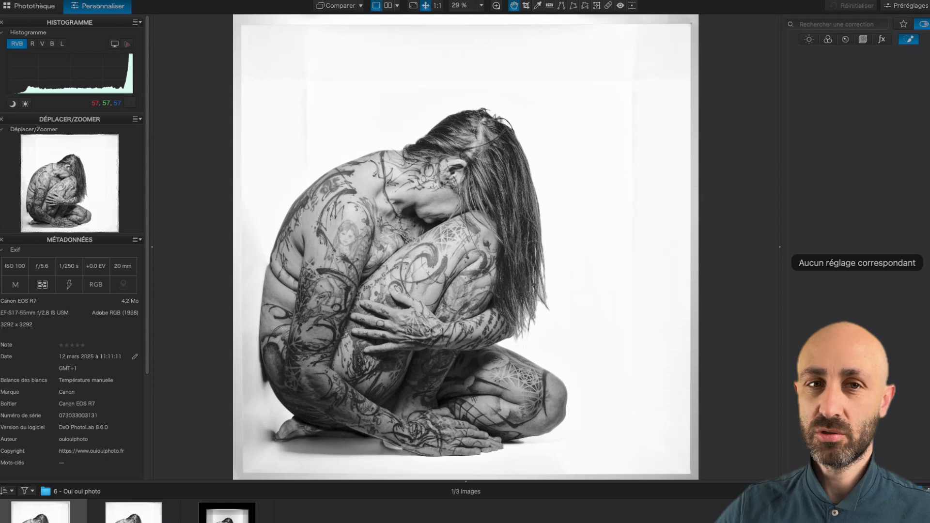
{"action": "key", "text": "Right"}
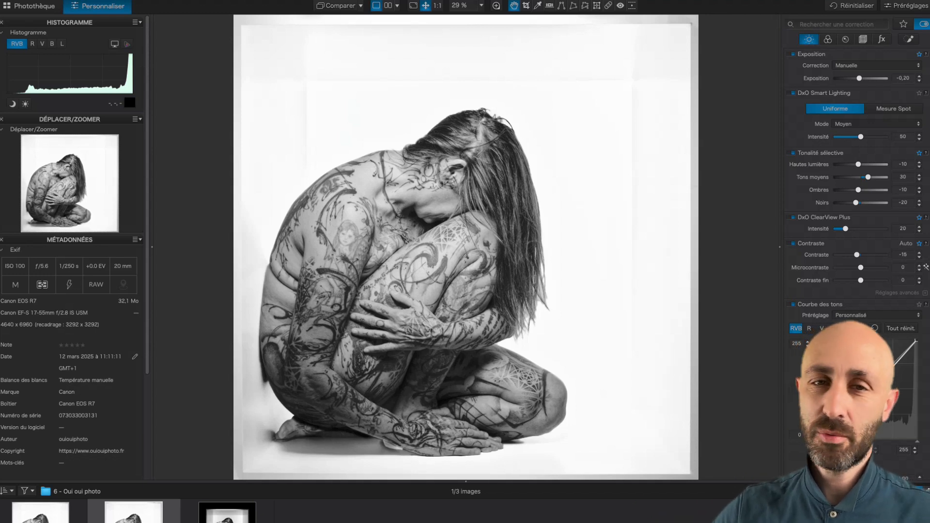
Examine the ReTouch spots across the white box around the tattooed figure up close, then close the tool.
{"action": "left_click", "coordinate": [608, 6]}
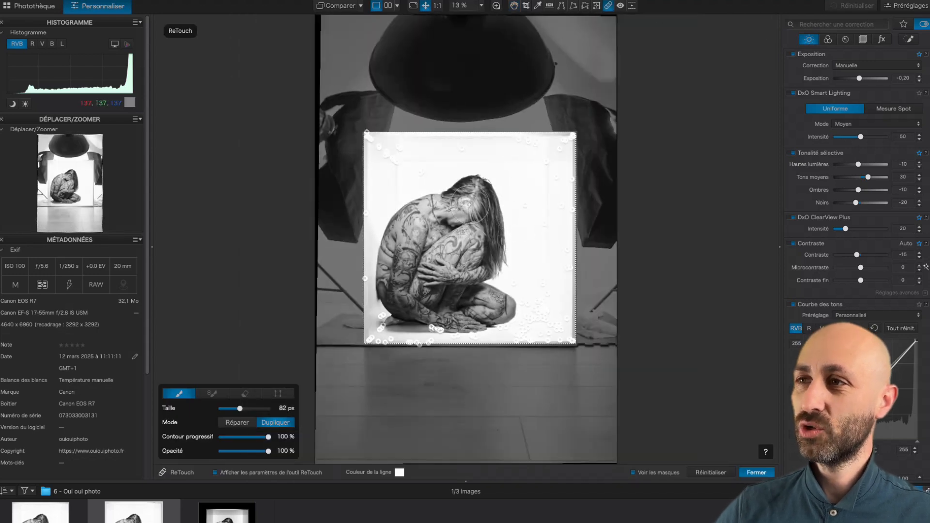
{"action": "scroll", "coordinate": [373, 155], "scroll_direction": "up", "scroll_amount": 2}
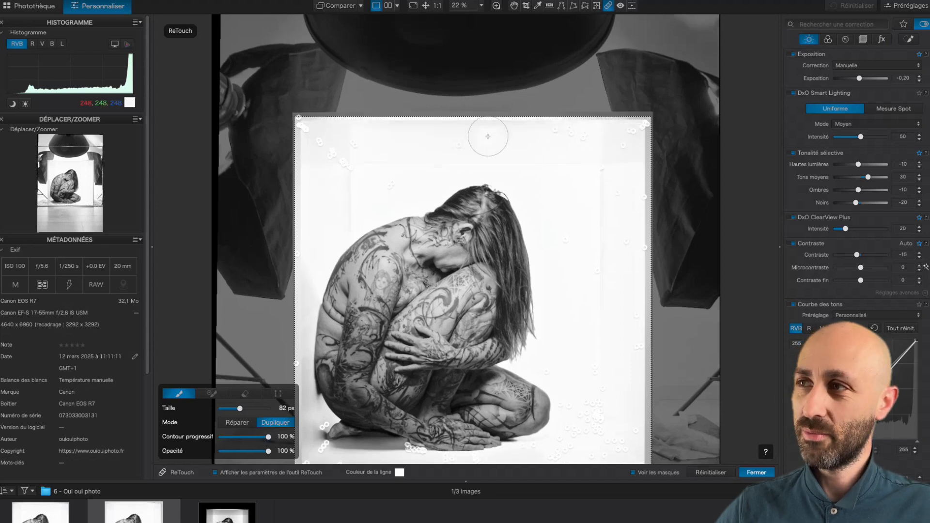
{"action": "scroll", "coordinate": [508, 140], "scroll_direction": "down", "scroll_amount": 3}
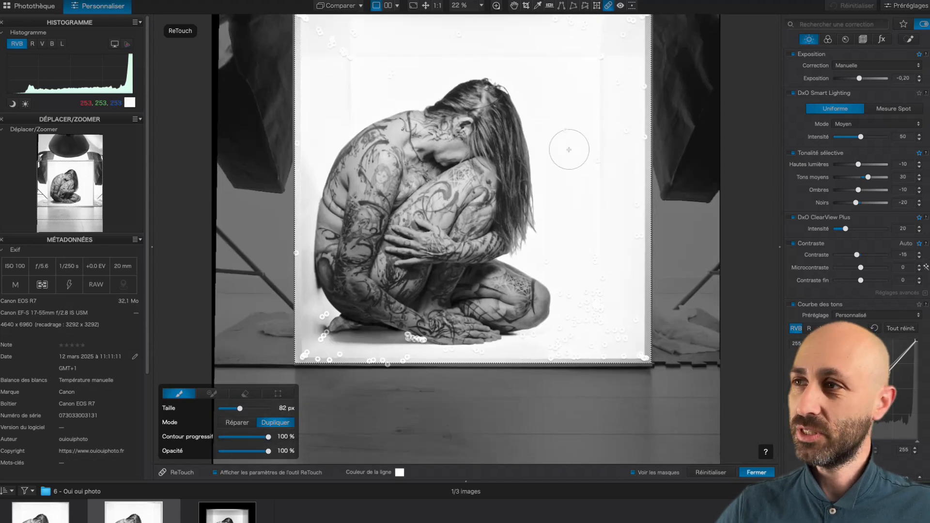
{"action": "scroll", "coordinate": [581, 271], "scroll_direction": "up", "scroll_amount": 3}
{"action": "scroll", "coordinate": [589, 290], "scroll_direction": "down", "scroll_amount": 4}
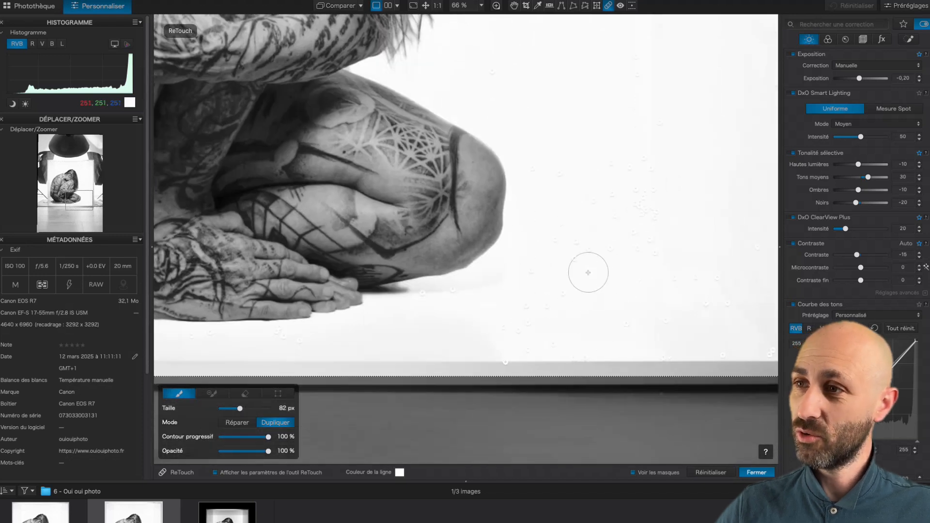
{"action": "scroll", "coordinate": [587, 271], "scroll_direction": "down", "scroll_amount": 4}
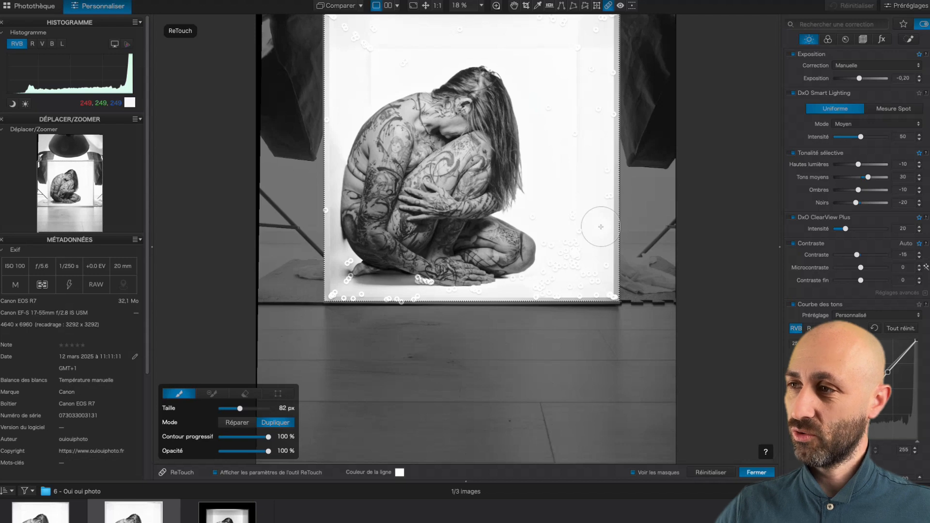
{"action": "scroll", "coordinate": [600, 227], "scroll_direction": "up", "scroll_amount": 2}
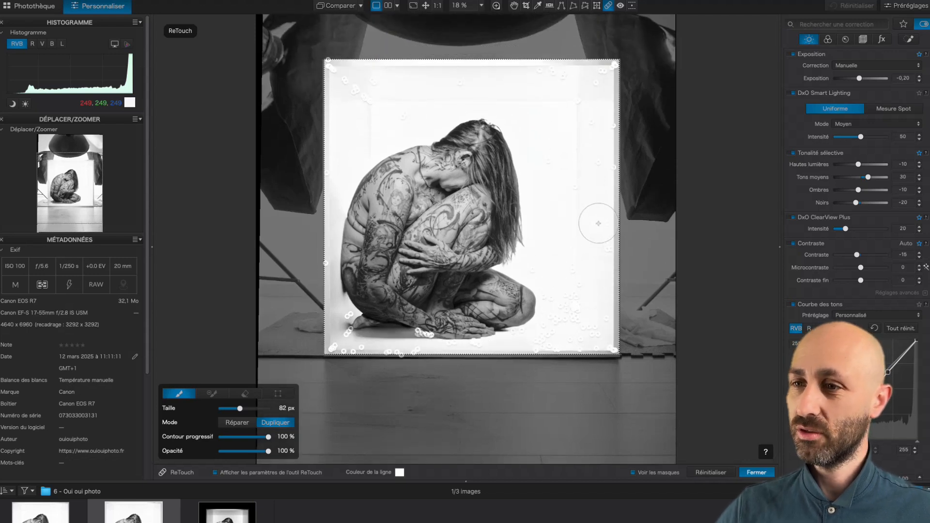
{"action": "left_click", "coordinate": [757, 472]}
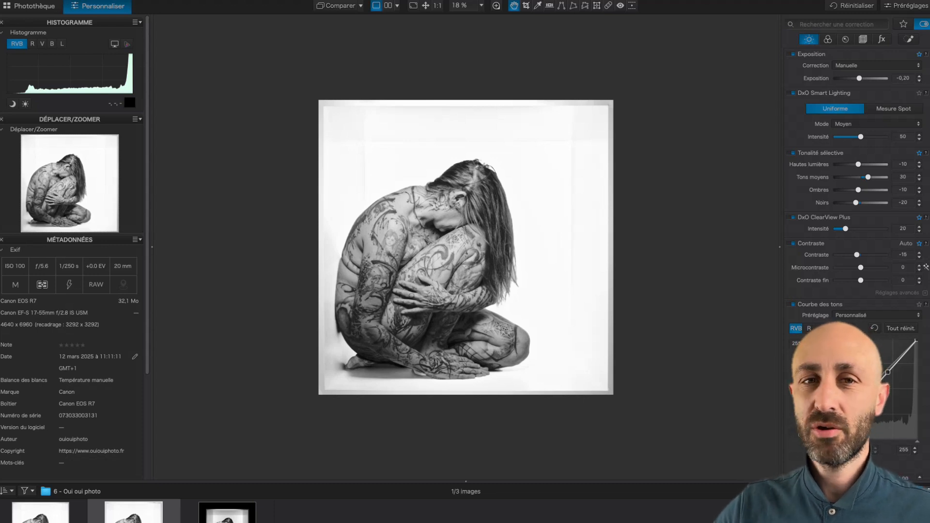
Review the tattooed figure RAW's colour and detail corrections, then examine its Point de contrôle and Masque auto local adjustments.
{"action": "left_click", "coordinate": [827, 40]}
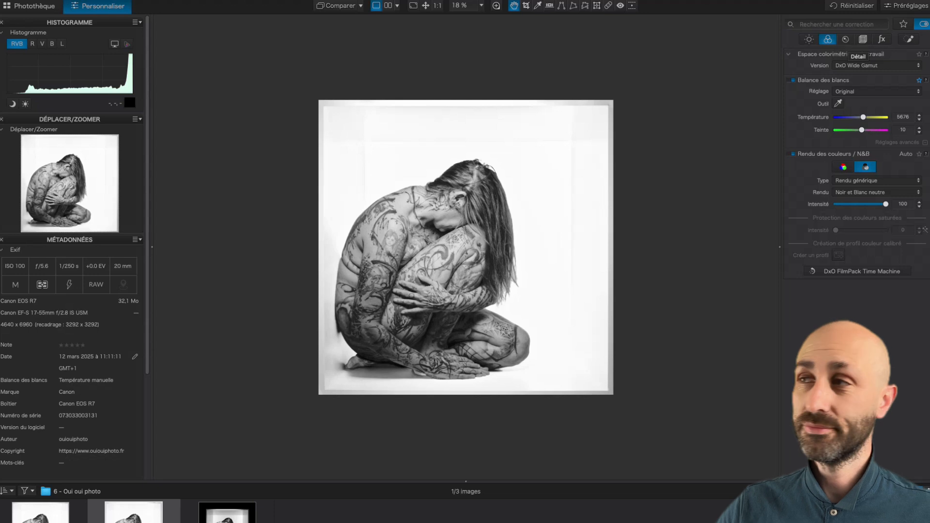
{"action": "left_click", "coordinate": [845, 39]}
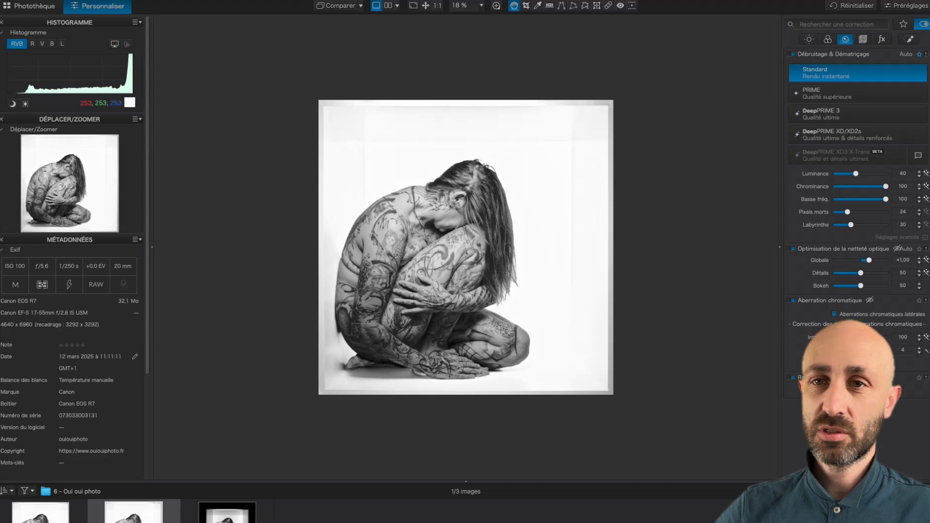
{"action": "left_click", "coordinate": [908, 39]}
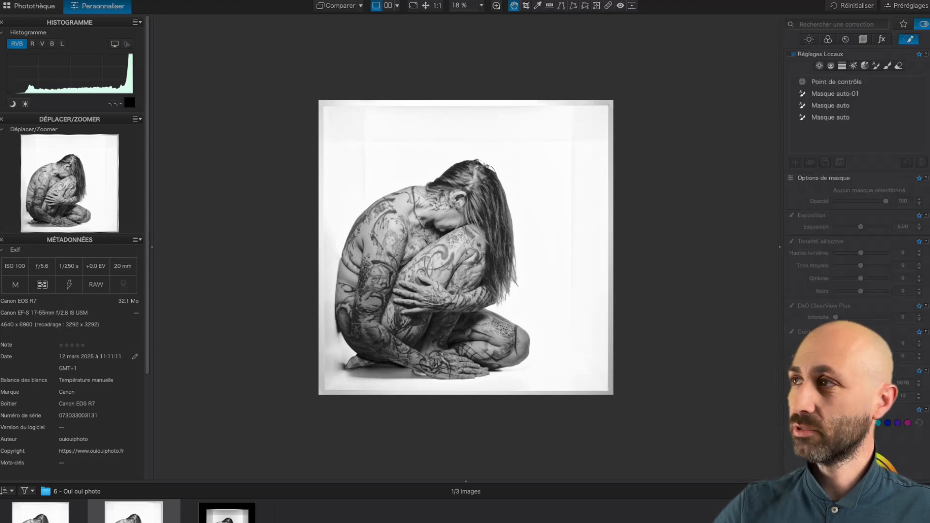
{"action": "left_click", "coordinate": [836, 82]}
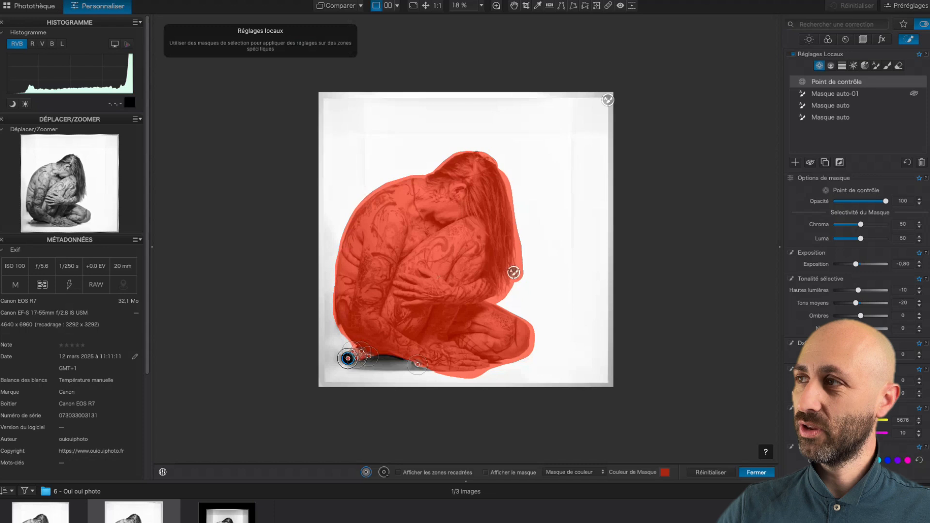
{"action": "left_click", "coordinate": [852, 94]}
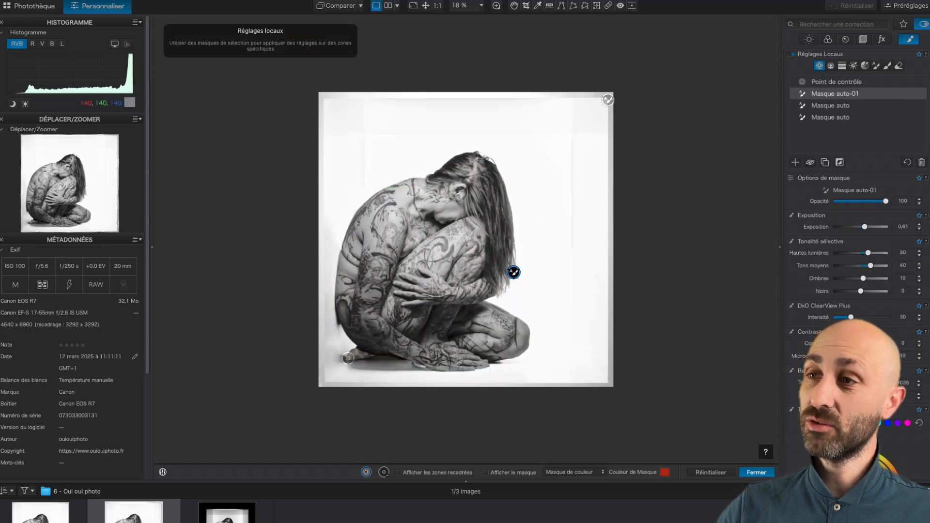
{"action": "left_click", "coordinate": [513, 272]}
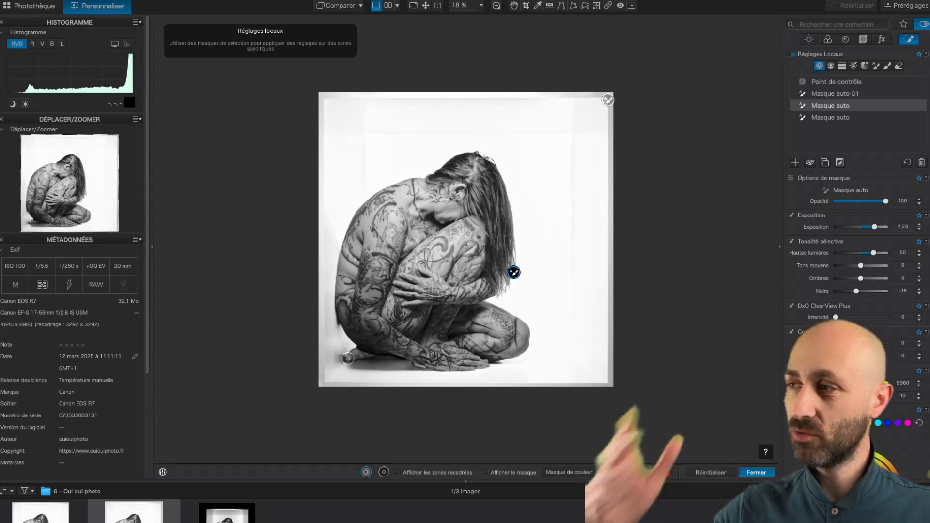
{"action": "left_click", "coordinate": [830, 117]}
{"action": "mouse_move", "coordinate": [830, 117]}
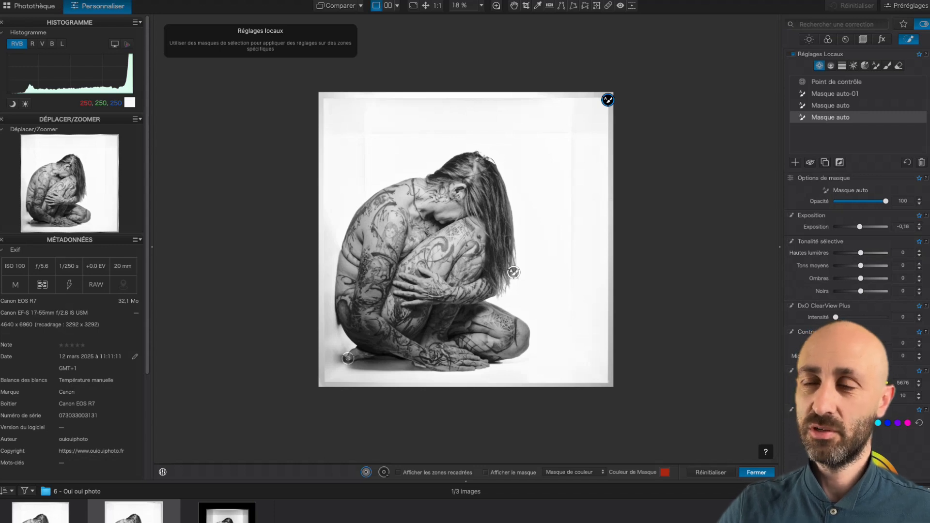
Compare the black-framed Lightroom version of the tattooed figure with the DxO PhotoLab export.
{"action": "key", "text": "Right"}
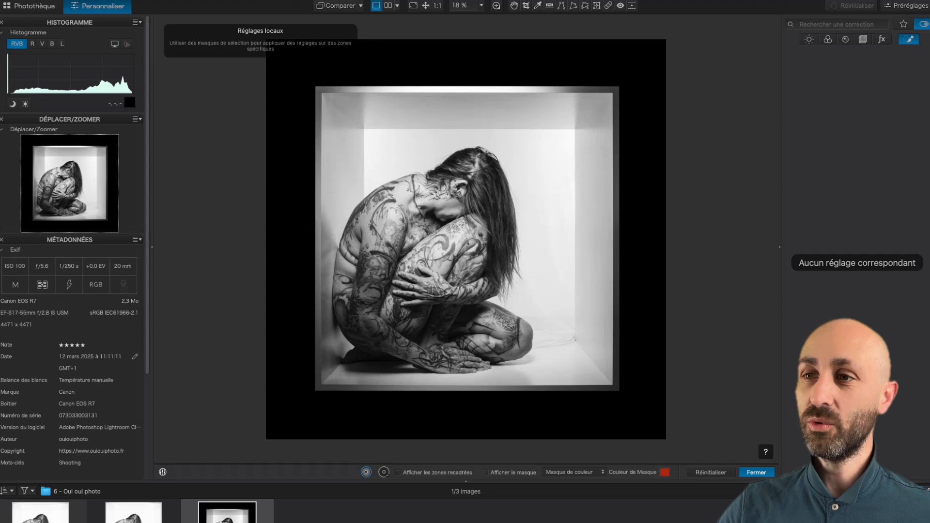
{"action": "left_click", "coordinate": [40, 513]}
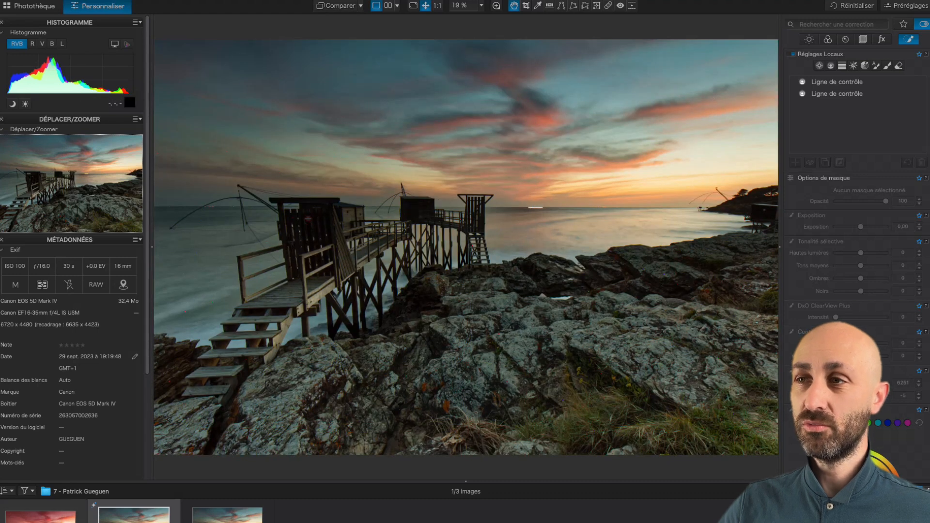
View the red-toned Lightroom version of the fishing hut seascape, then the DxO PhotoLab export, and return to the RAW edit.
{"action": "left_click", "coordinate": [41, 515]}
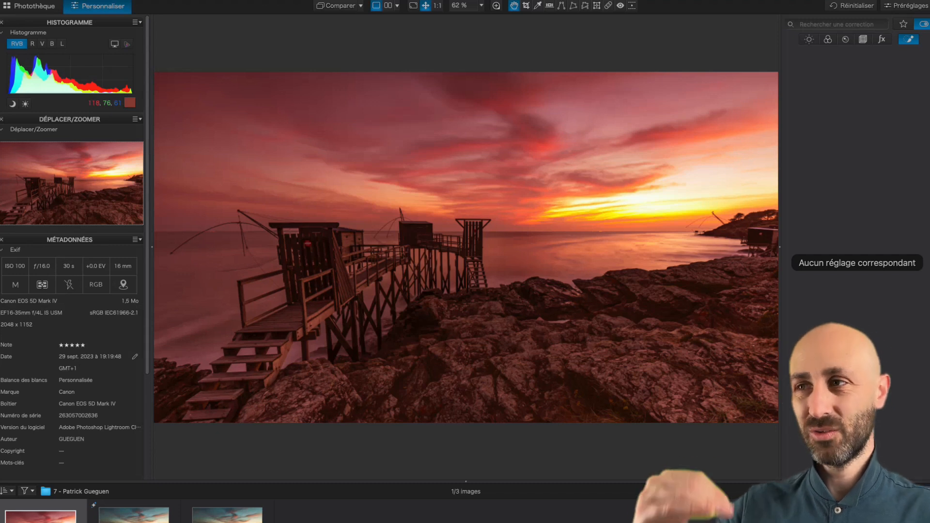
{"action": "left_click", "coordinate": [227, 516]}
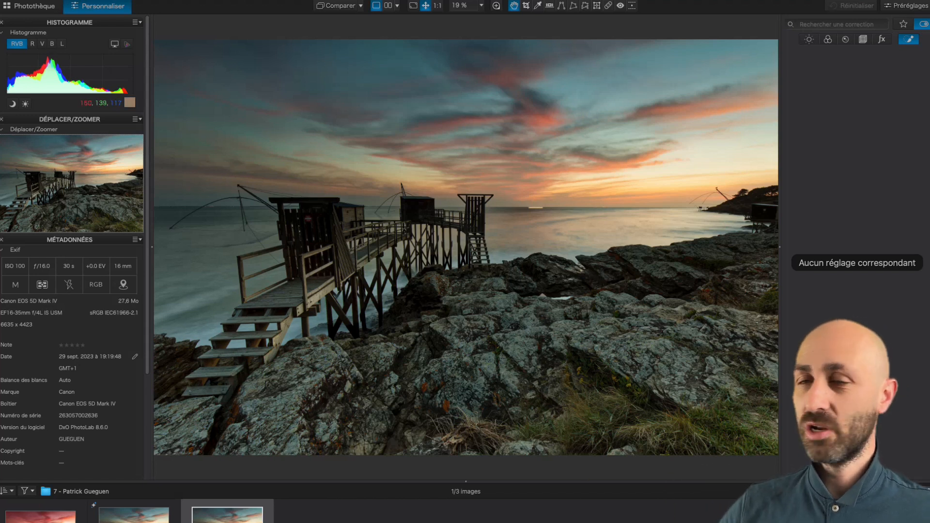
{"action": "key", "text": "Left"}
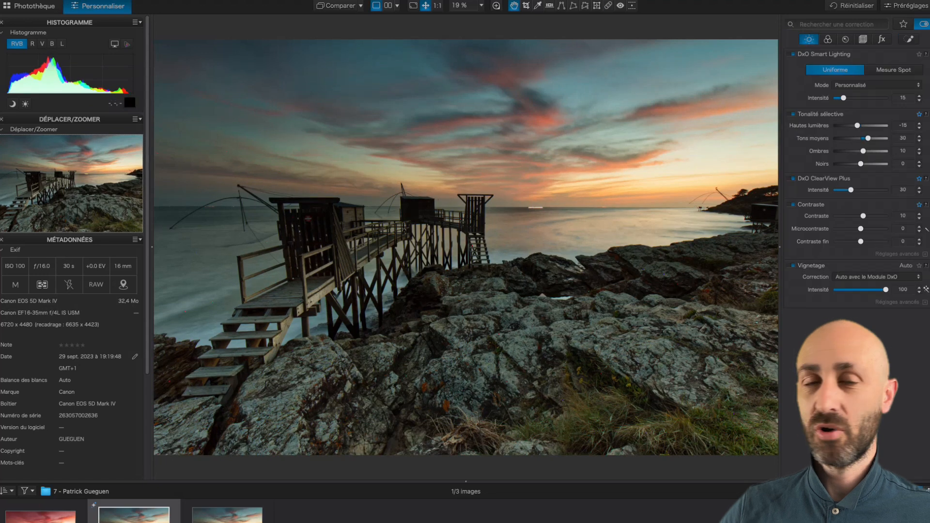
Inspect the fishing hut seascape's ReTouch spots, then compare the RAW edit with its original using "Aucune correction (sans géométrie)".
{"action": "key", "text": "r"}
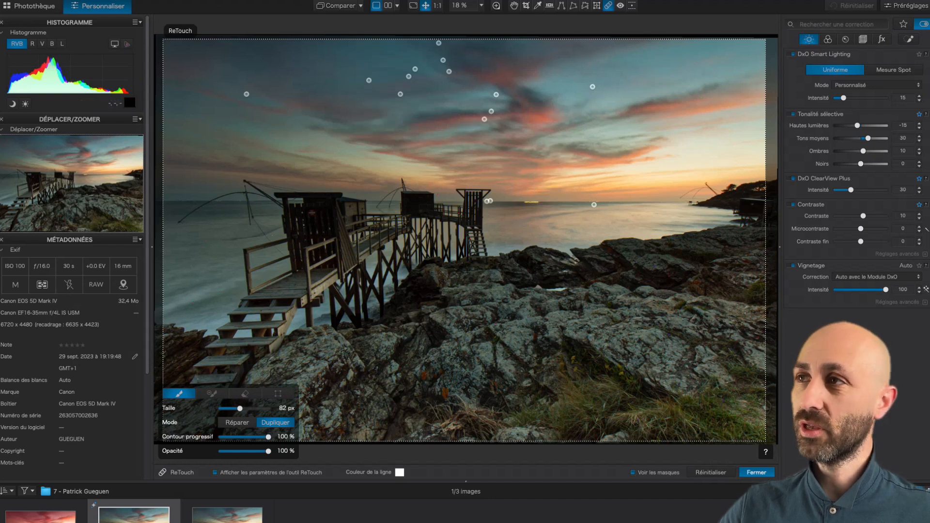
{"action": "left_click", "coordinate": [756, 472]}
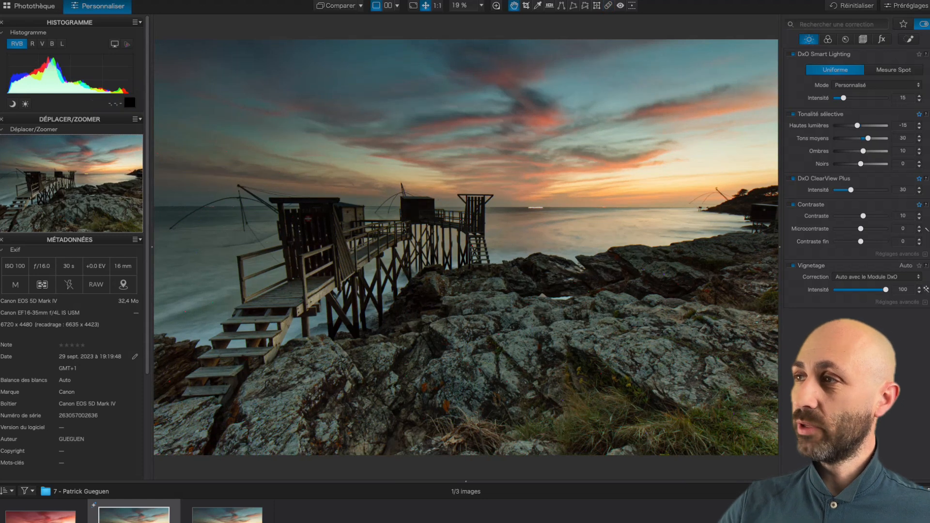
{"action": "key", "text": "d"}
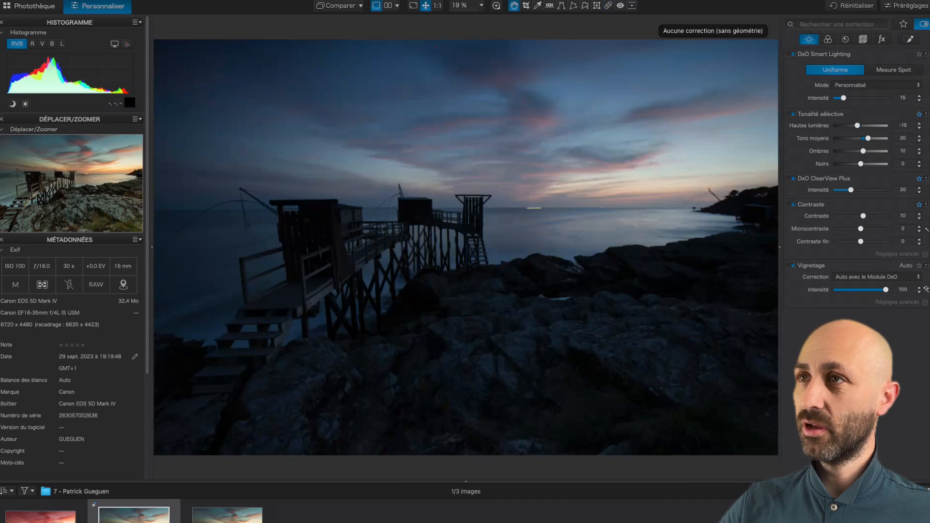
{"action": "key", "text": "d"}
Show the favourite corrections for the fishing hut seascape and disable DxO ClearView Plus.
{"action": "left_click", "coordinate": [903, 24]}
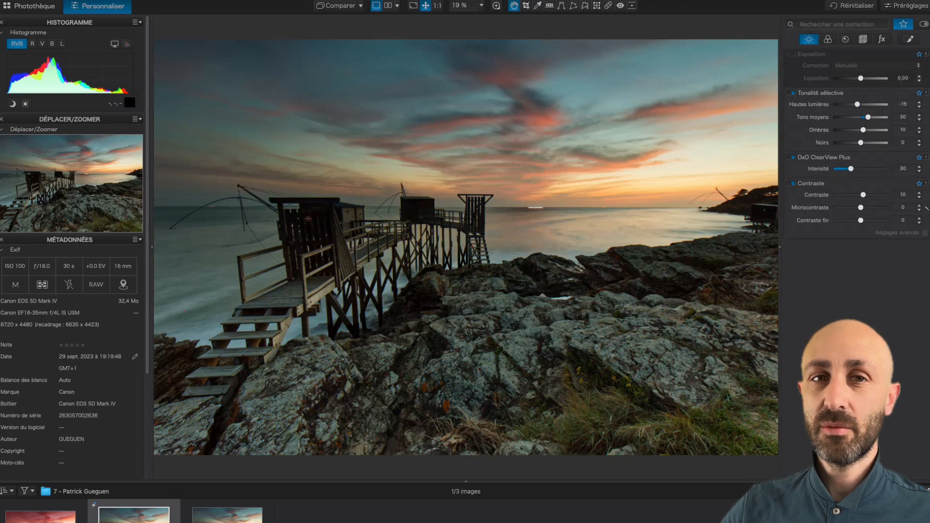
{"action": "left_click", "coordinate": [792, 157]}
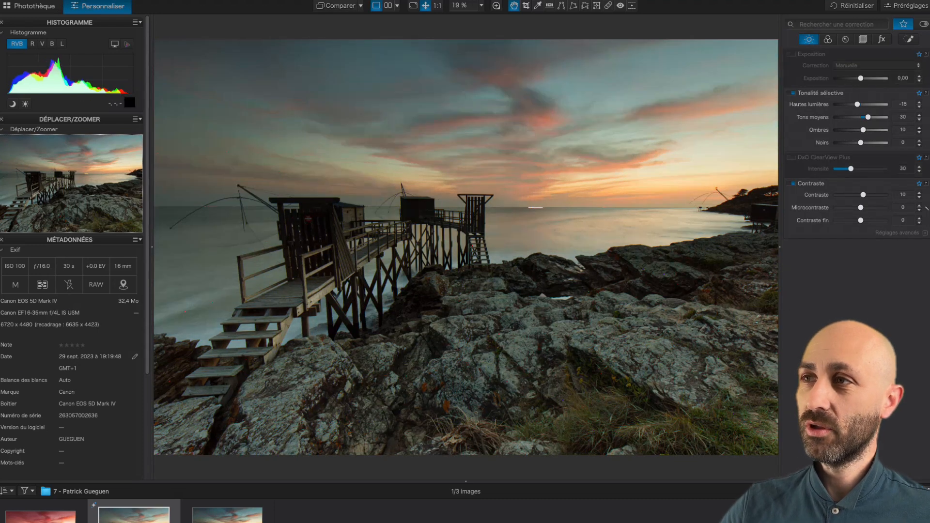
Re-enable DxO ClearView Plus on the fishing hut seascape and compare the RAW edit with its original using "Aucune correction (sans géométrie)".
{"action": "left_click", "coordinate": [791, 157]}
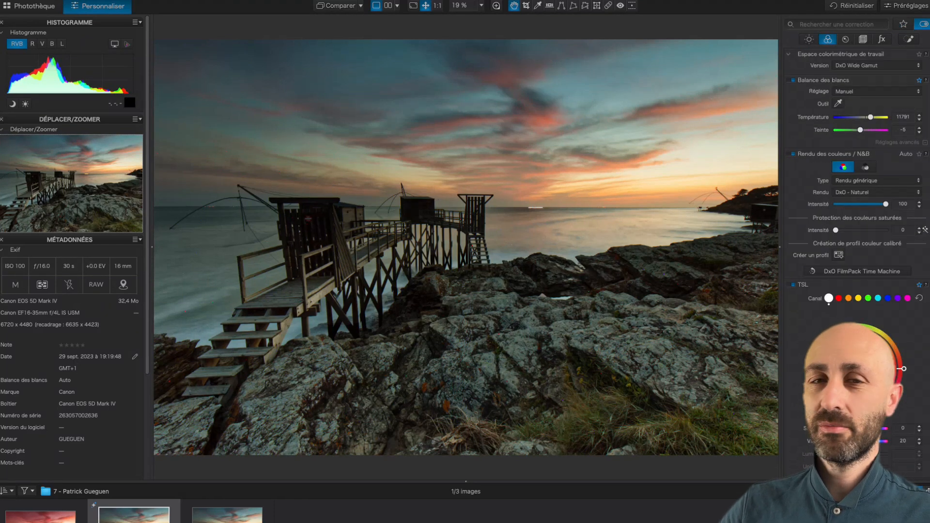
{"action": "key", "text": "d"}
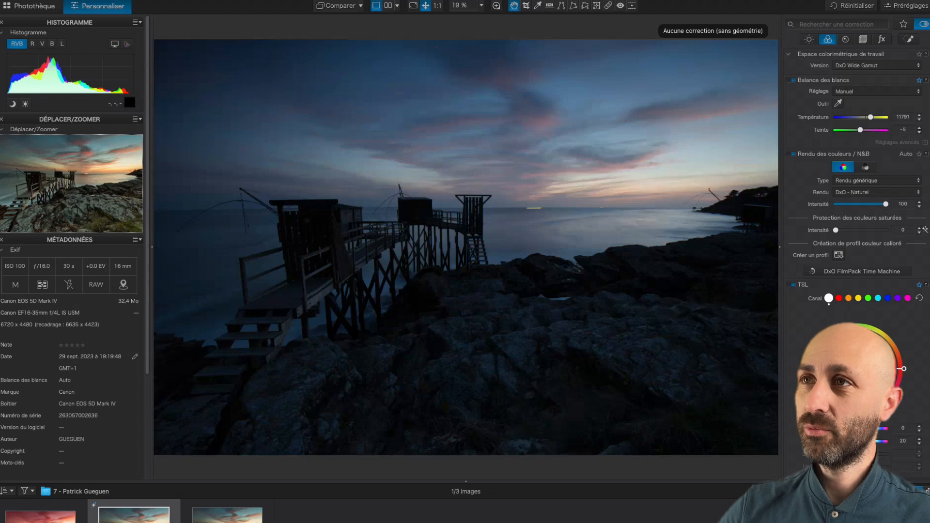
{"action": "key", "text": "d"}
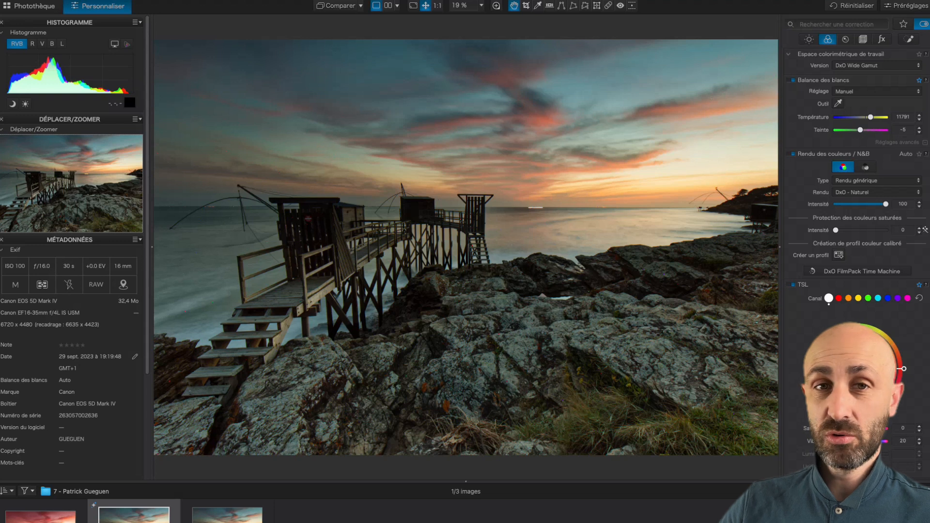
Inspect the fishing hut seascape's denoising and sharpness corrections, checking fine detail with the Loupe at 100%.
{"action": "left_click", "coordinate": [845, 39]}
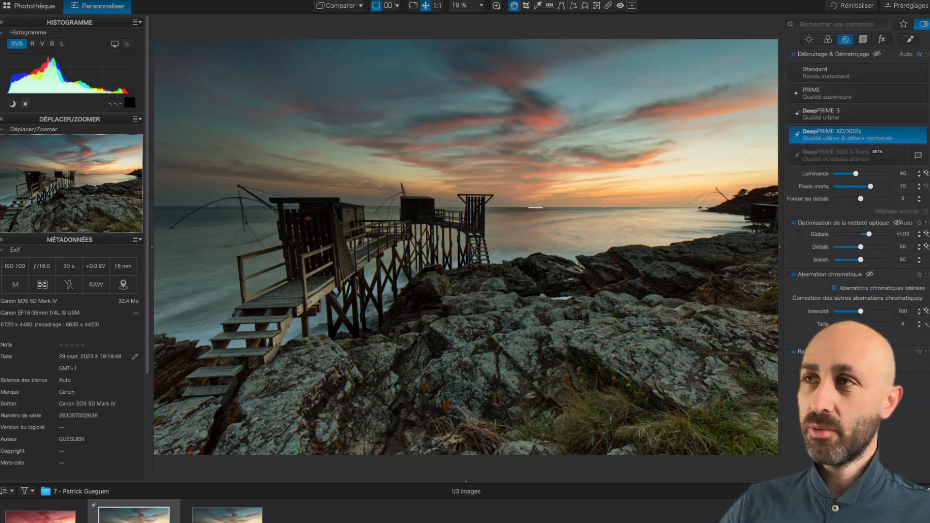
{"action": "key", "text": "l"}
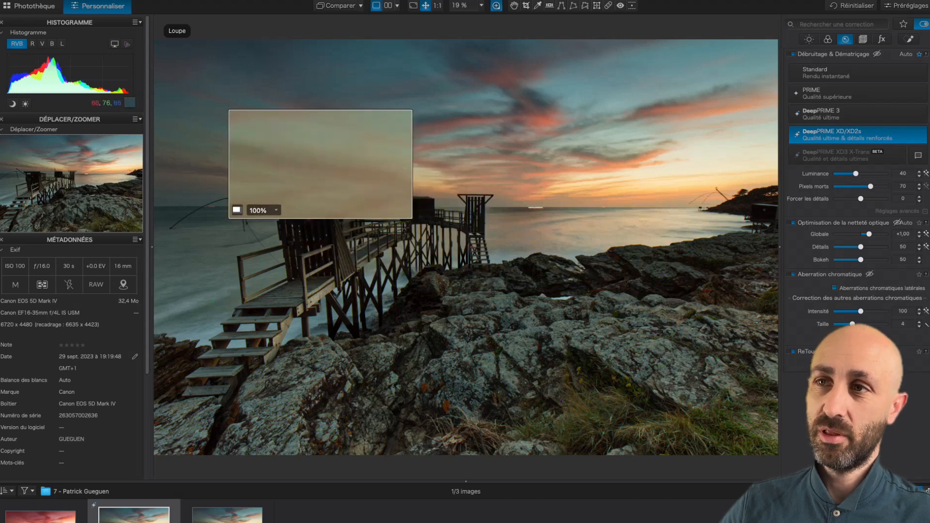
{"action": "key", "text": "Escape"}
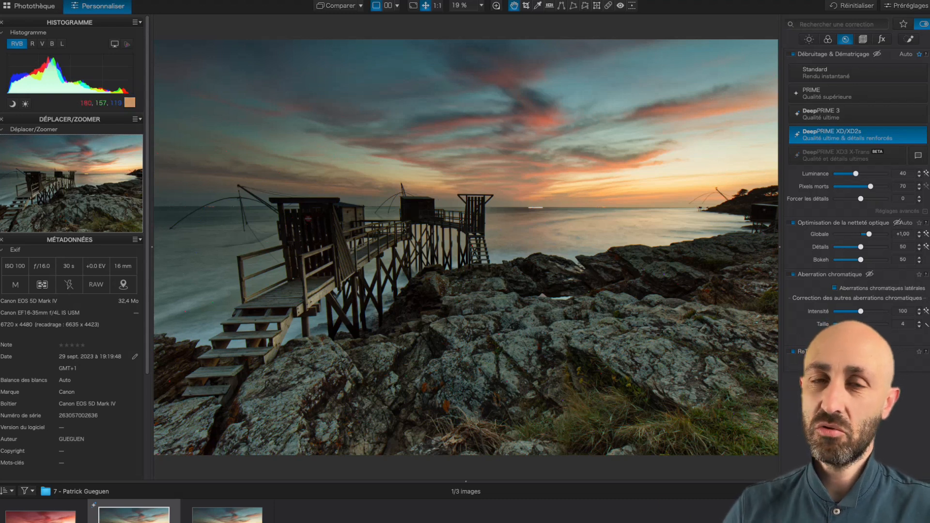
Inspect the fishing hut seascape's local adjustments, examining the control line masks over the sky and the rocks.
{"action": "left_click", "coordinate": [908, 39]}
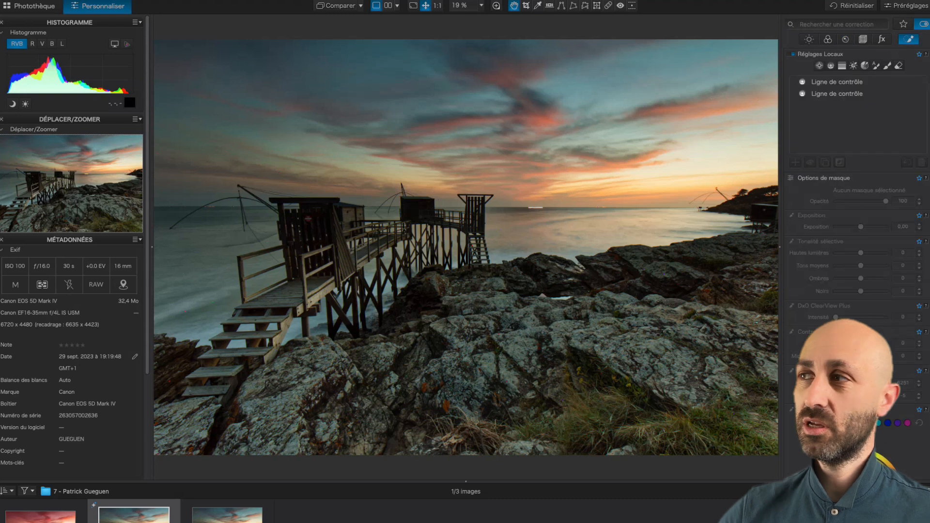
{"action": "left_click", "coordinate": [837, 82]}
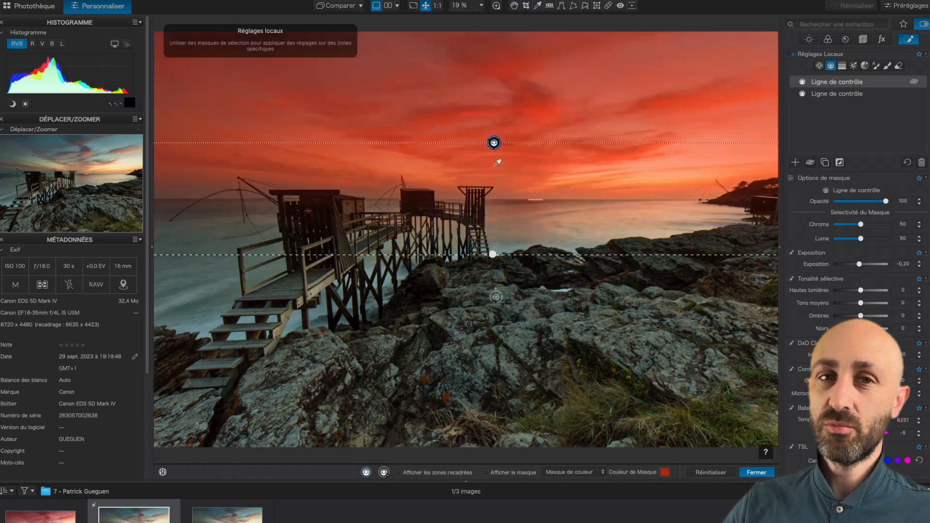
{"action": "left_click", "coordinate": [495, 297]}
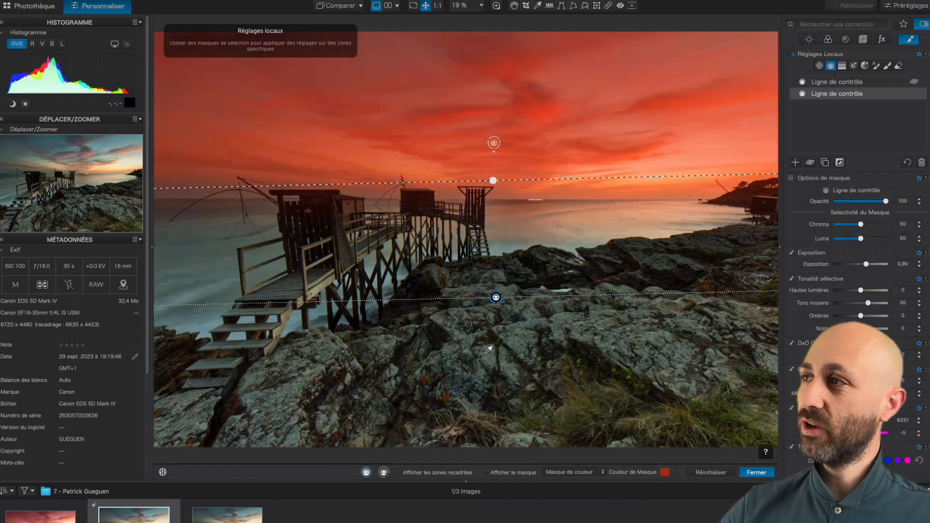
{"action": "left_click", "coordinate": [493, 142]}
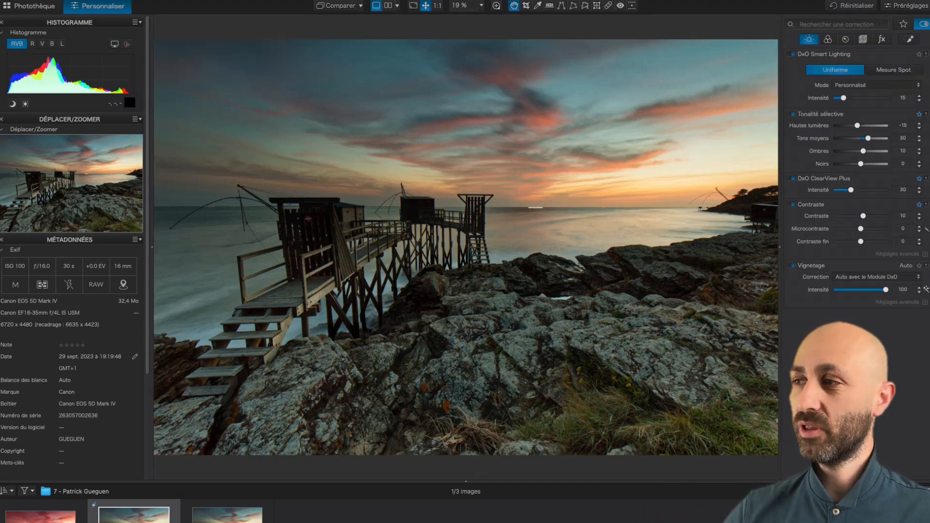
Compare the fishing hut seascape's uncorrected original with the red-toned Lightroom version and the DxO PhotoLab export.
{"action": "key", "text": "d"}
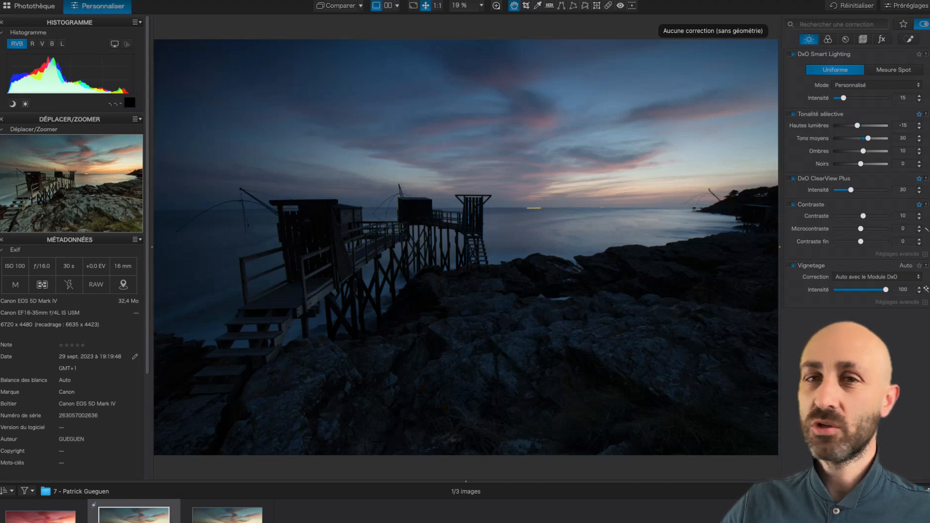
{"action": "left_click", "coordinate": [40, 517]}
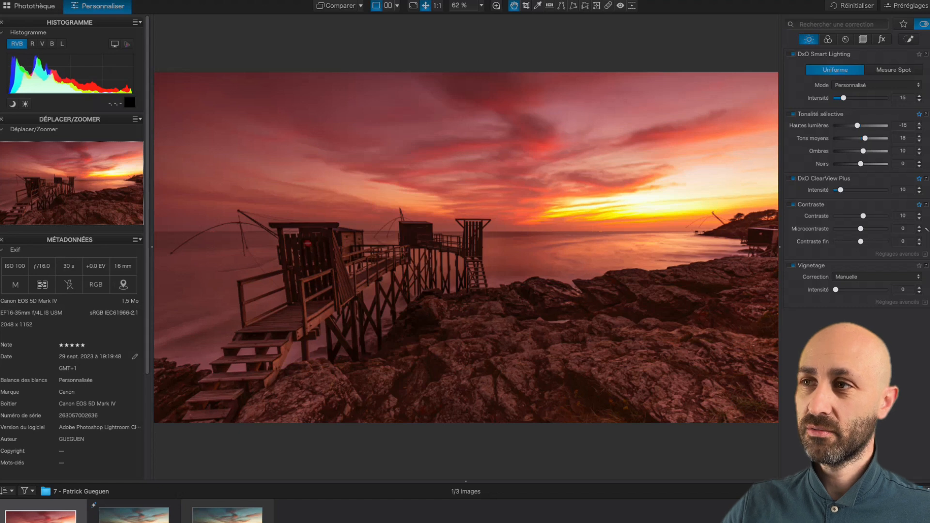
{"action": "left_click", "coordinate": [227, 517]}
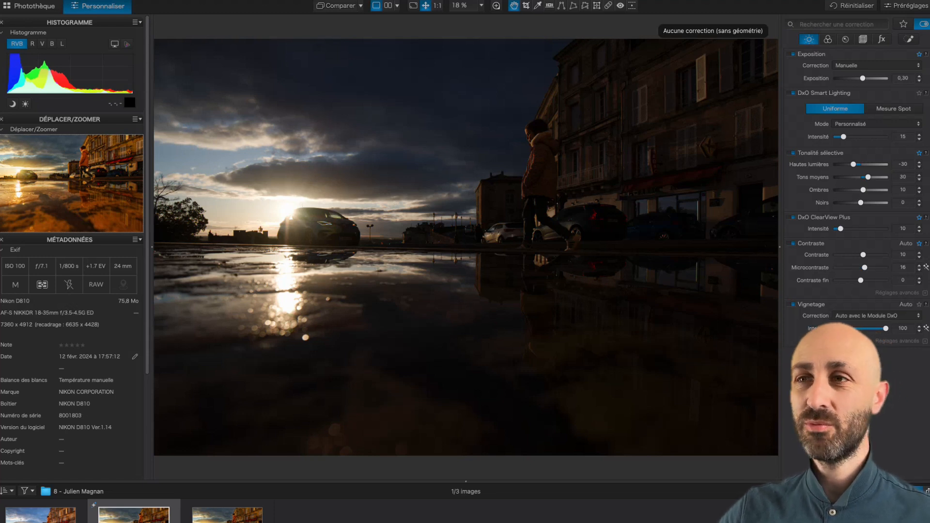
Compare the RAW edit of the puddle street scene with its Lightroom version and the DxO PhotoLab export.
{"action": "key", "text": "d"}
{"action": "key", "text": "Left"}
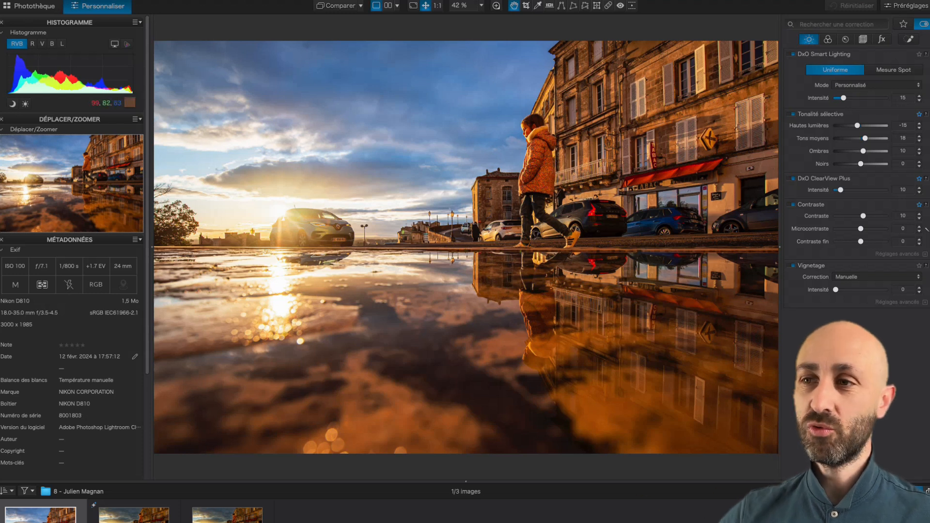
{"action": "left_click", "coordinate": [227, 516]}
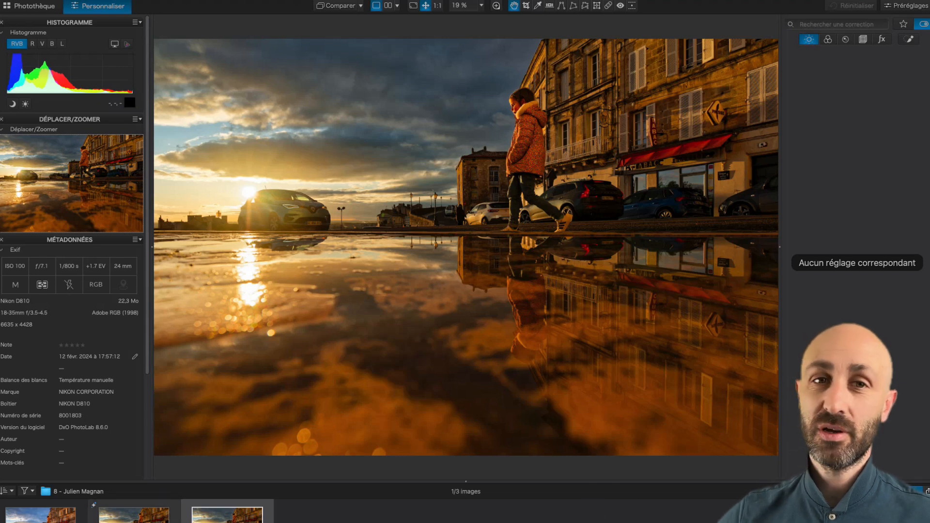
Return to the puddle street scene's RAW edit and inspect its light, colour and detail corrections.
{"action": "left_click", "coordinate": [134, 515]}
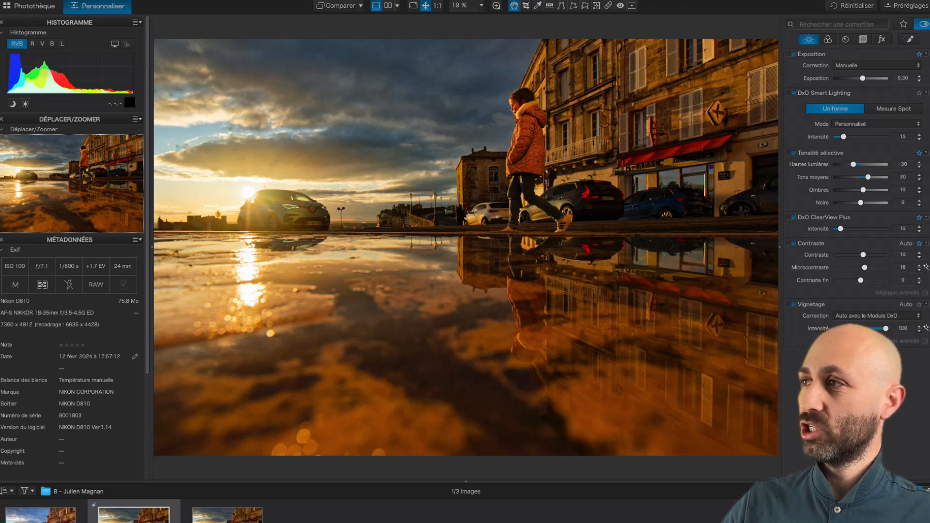
{"action": "left_click", "coordinate": [828, 39]}
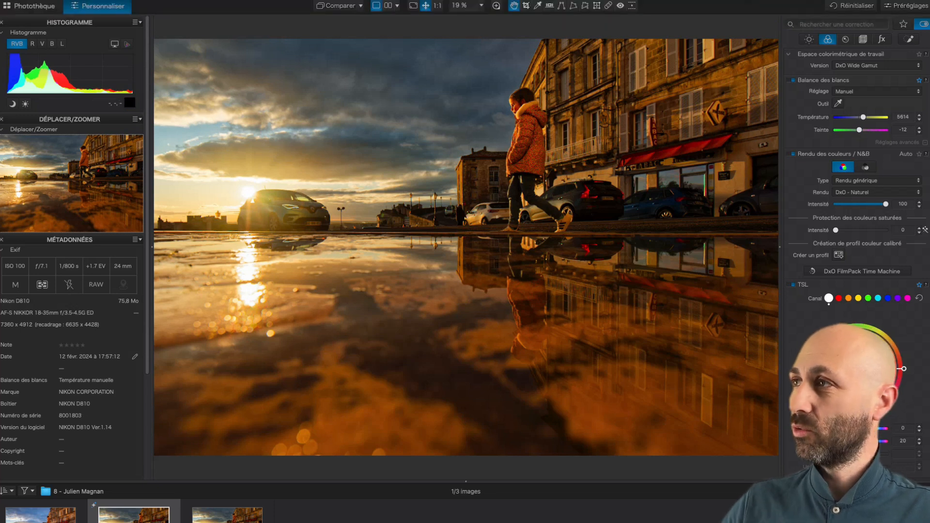
{"action": "left_click", "coordinate": [845, 39]}
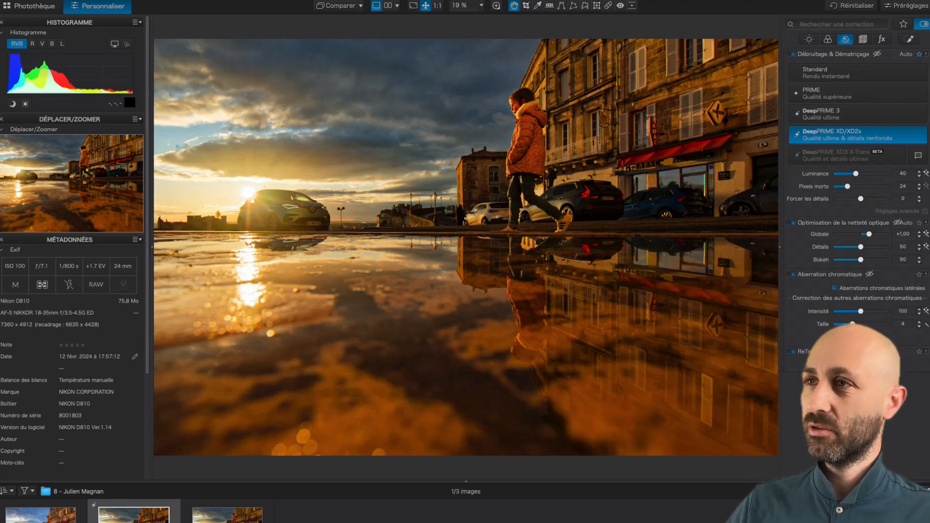
Inspect the street scene's local adjustments: control points on the sun and child, the graduated filter and the control line over the puddle.
{"action": "left_click", "coordinate": [908, 40]}
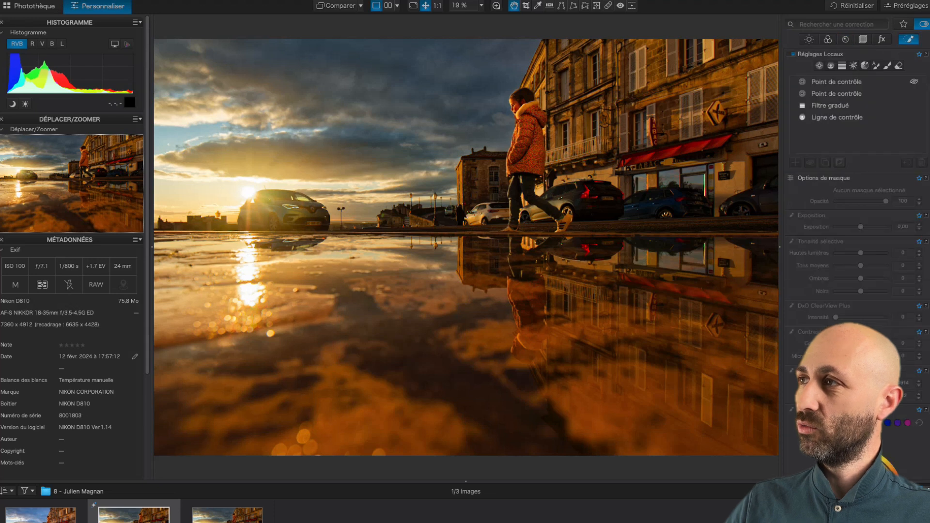
{"action": "left_click", "coordinate": [837, 82]}
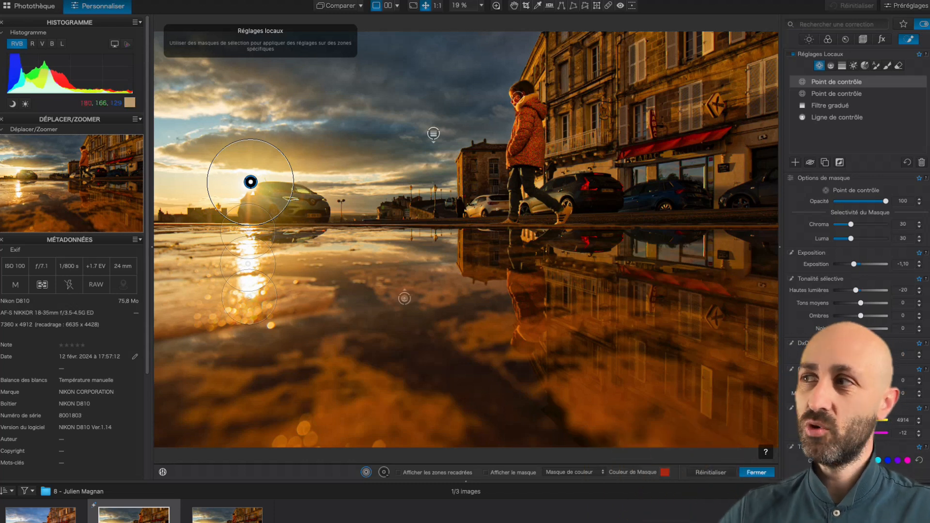
{"action": "left_click", "coordinate": [837, 93]}
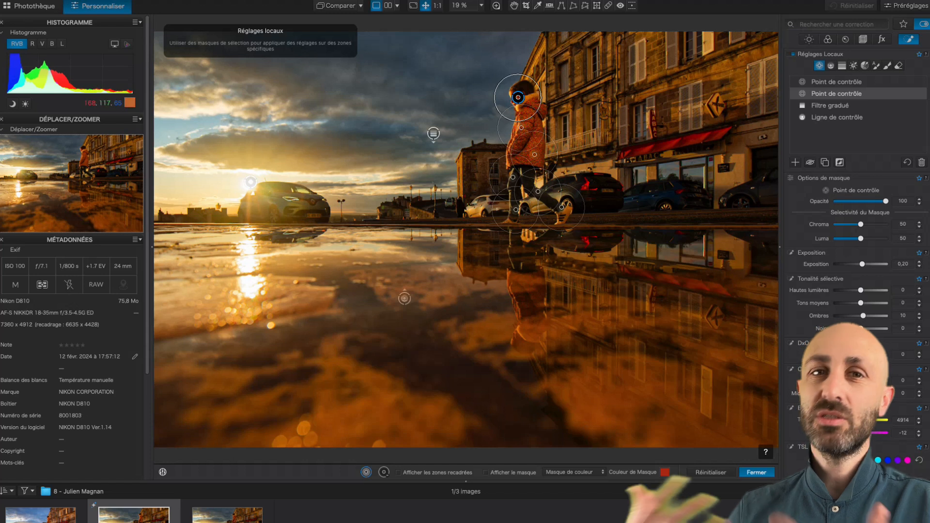
{"action": "left_click", "coordinate": [434, 133]}
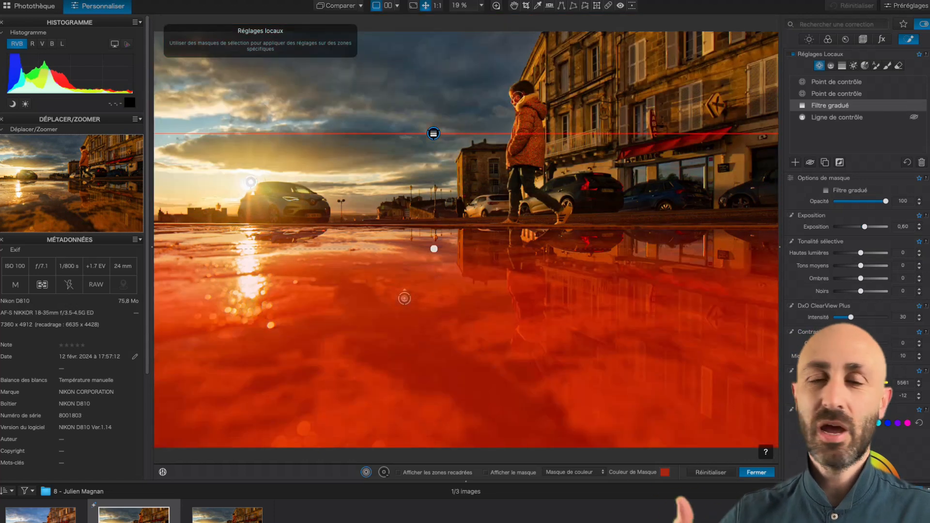
{"action": "left_click", "coordinate": [404, 298]}
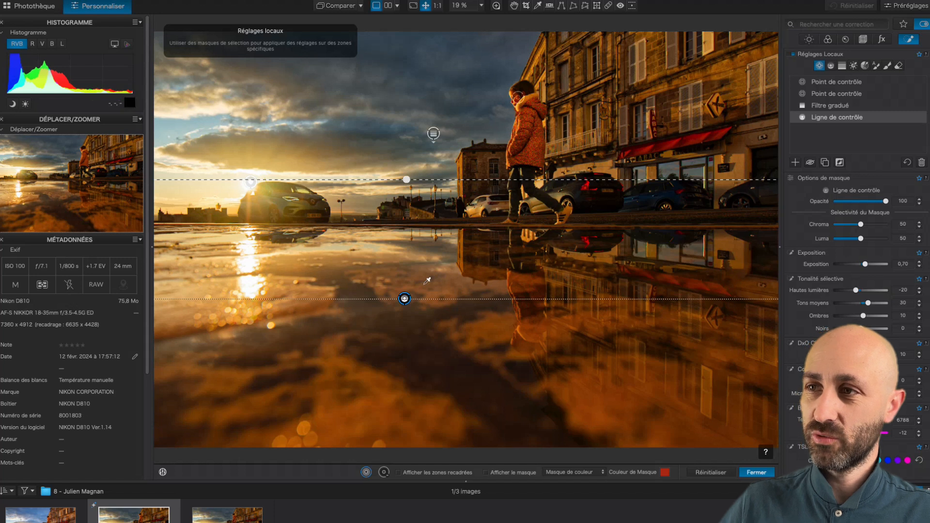
Compare the street scene with and without its local adjustments, then close them and show the active light corrections.
{"action": "key", "text": "d"}
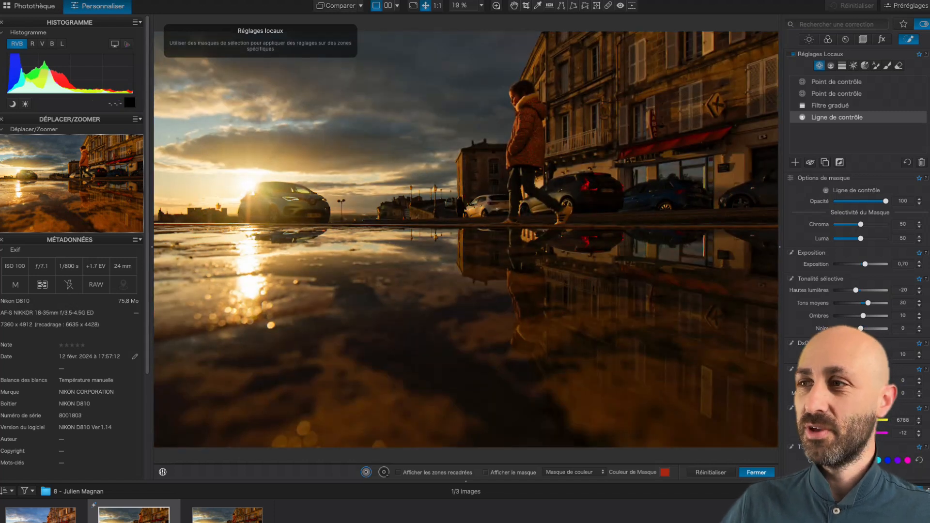
{"action": "key", "text": "d"}
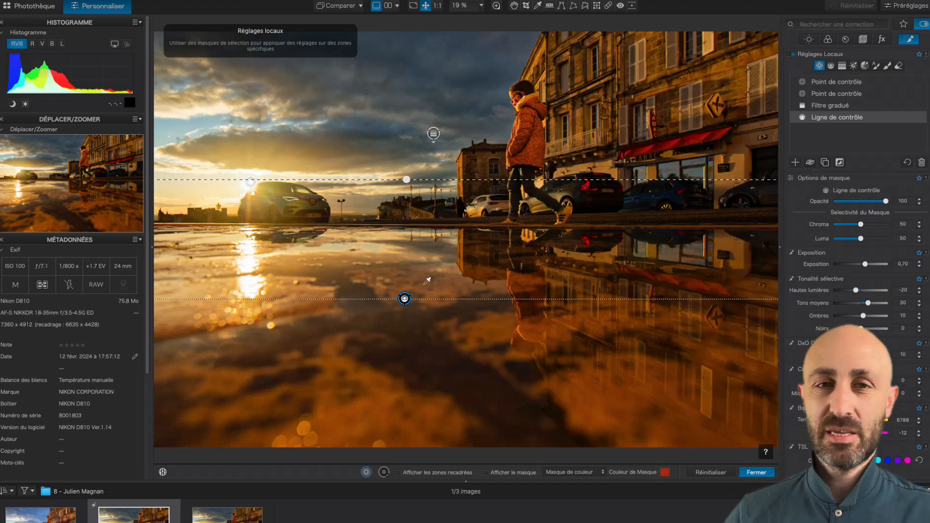
{"action": "key", "text": "super+alt+1"}
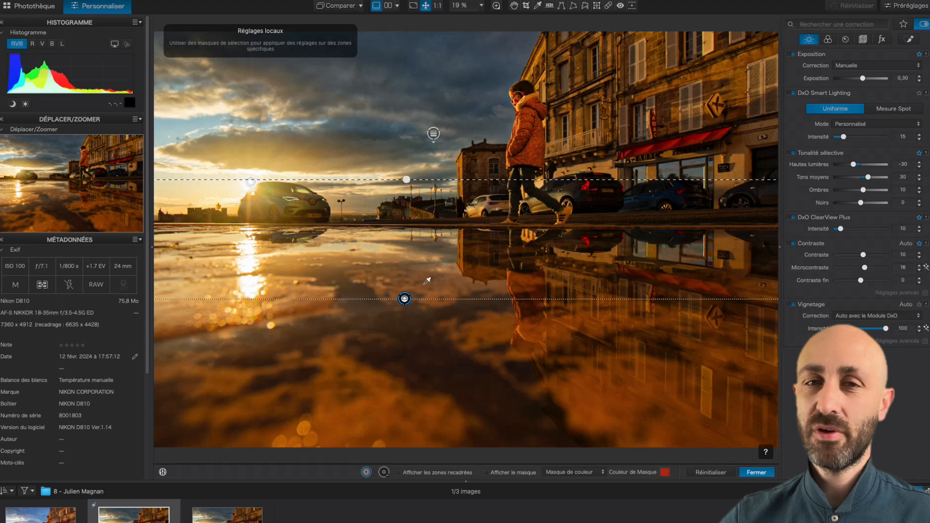
{"action": "left_click", "coordinate": [757, 472]}
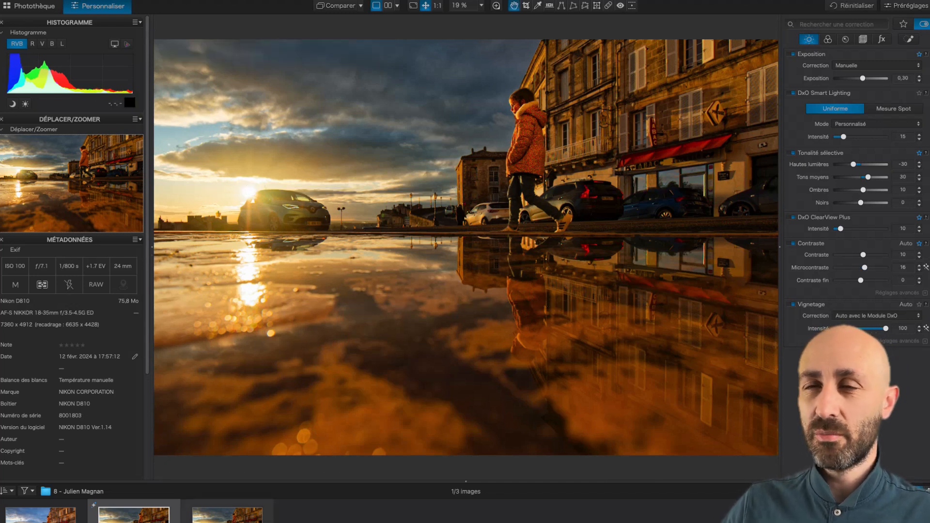
Alternate between the DxO PhotoLab export and the Lightroom version of the puddle street scene.
{"action": "left_click", "coordinate": [227, 517]}
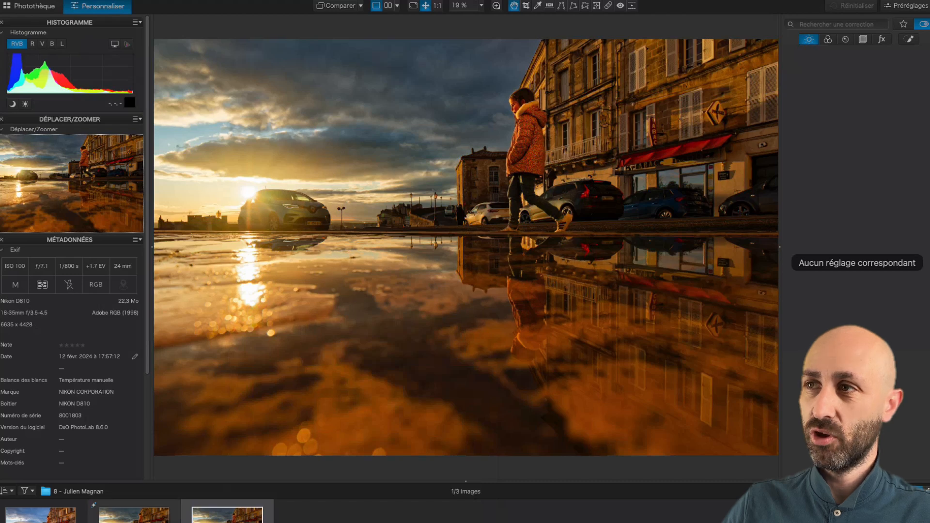
{"action": "left_click", "coordinate": [41, 514]}
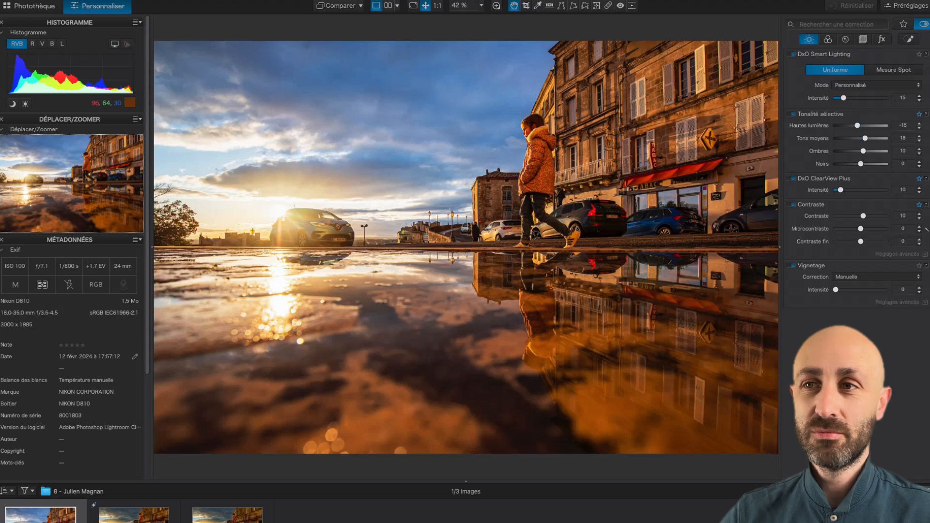
{"action": "left_click", "coordinate": [227, 515]}
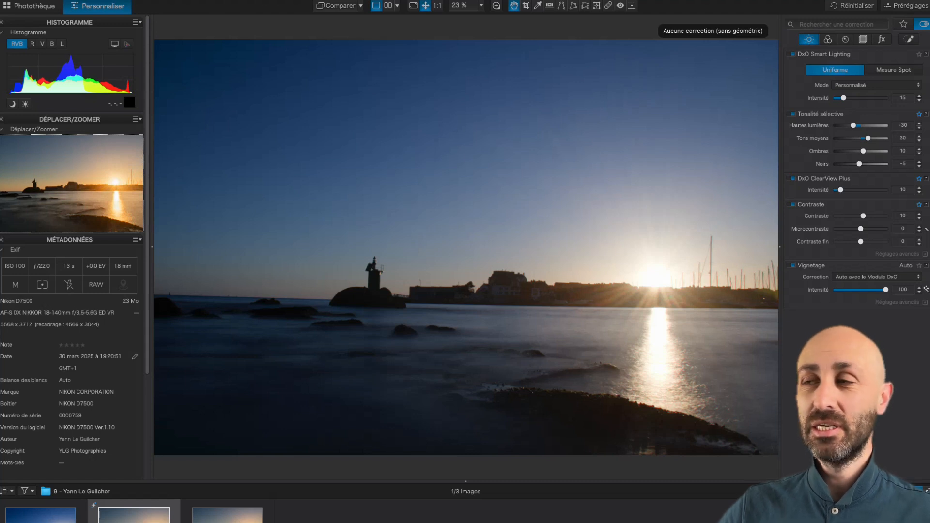
Compare the RAW edit of the harbour sunset seascape with its uncorrected original and the blue-toned version.
{"action": "key", "text": "d"}
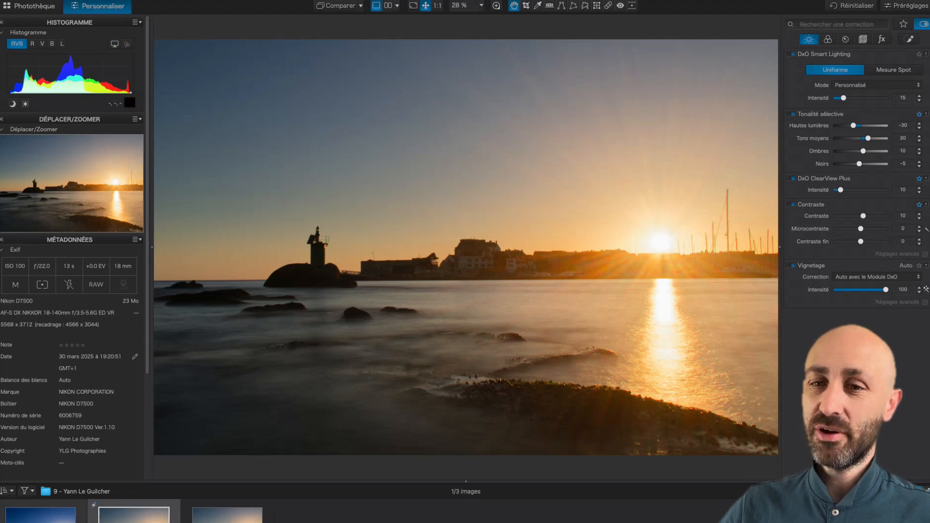
{"action": "left_click", "coordinate": [41, 514]}
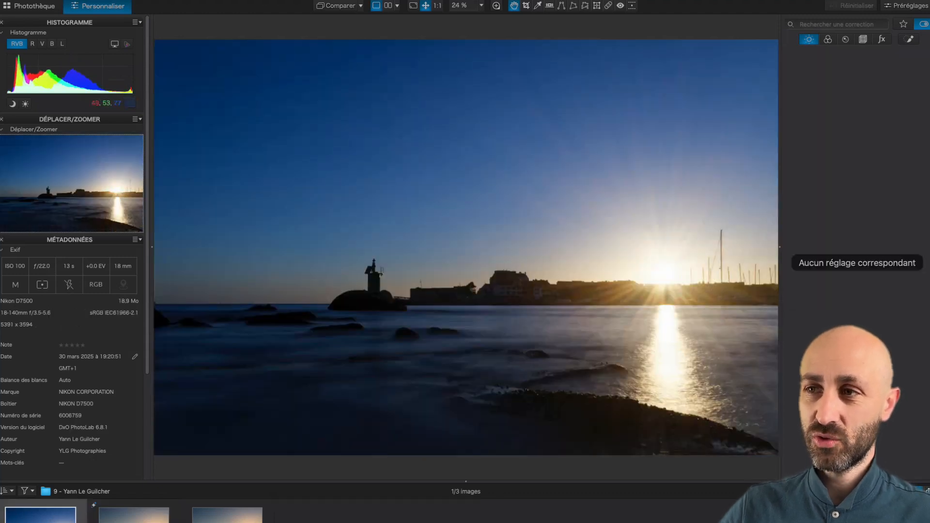
{"action": "left_click", "coordinate": [133, 515]}
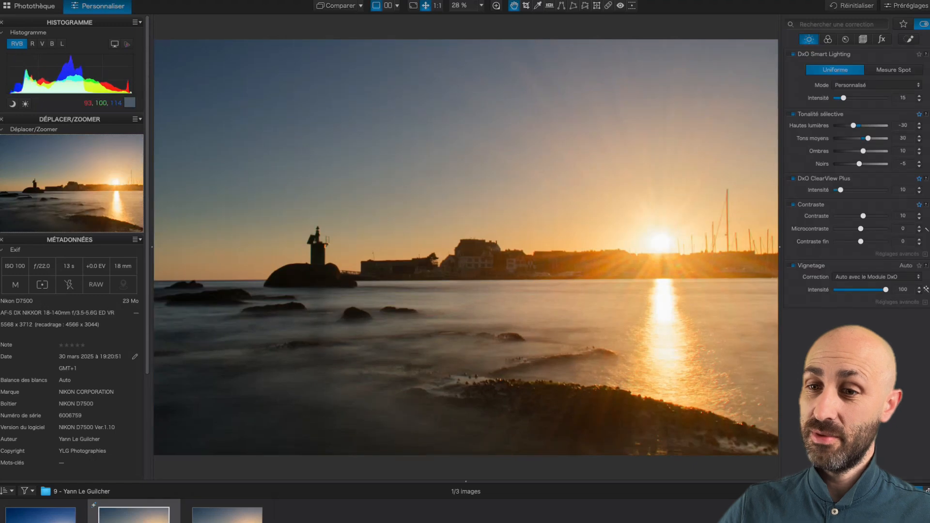
{"action": "key", "text": "d"}
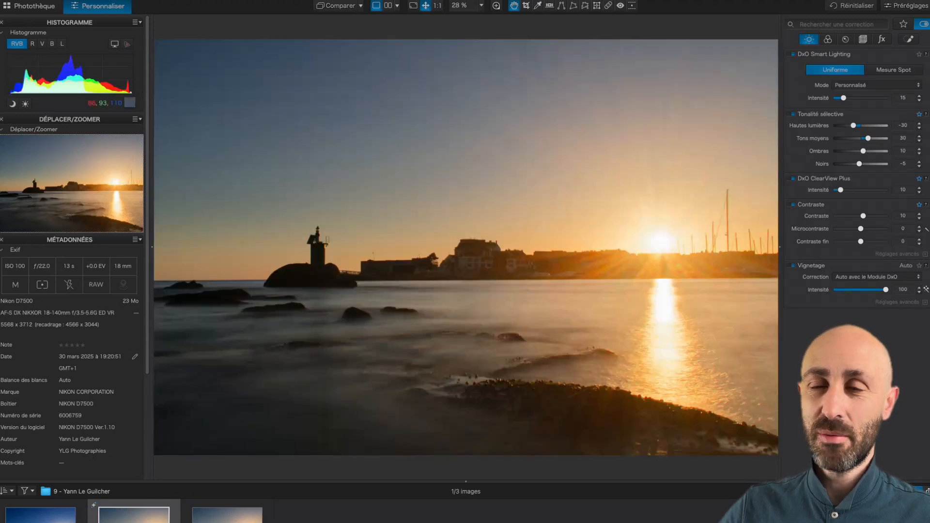
{"action": "key", "text": "Left"}
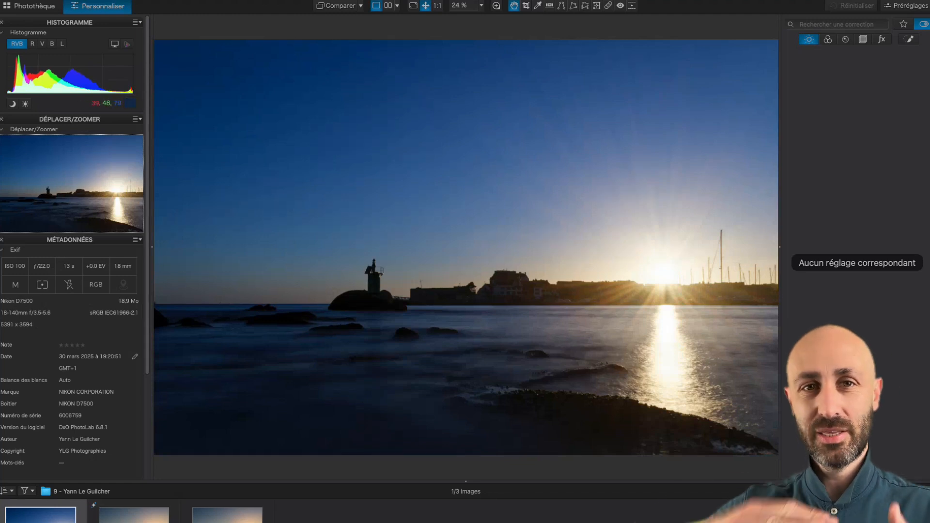
Alternate between the DxO PhotoLab export and the RAW edit of the harbour sunset, finishing on the RAW edit.
{"action": "left_click", "coordinate": [227, 515]}
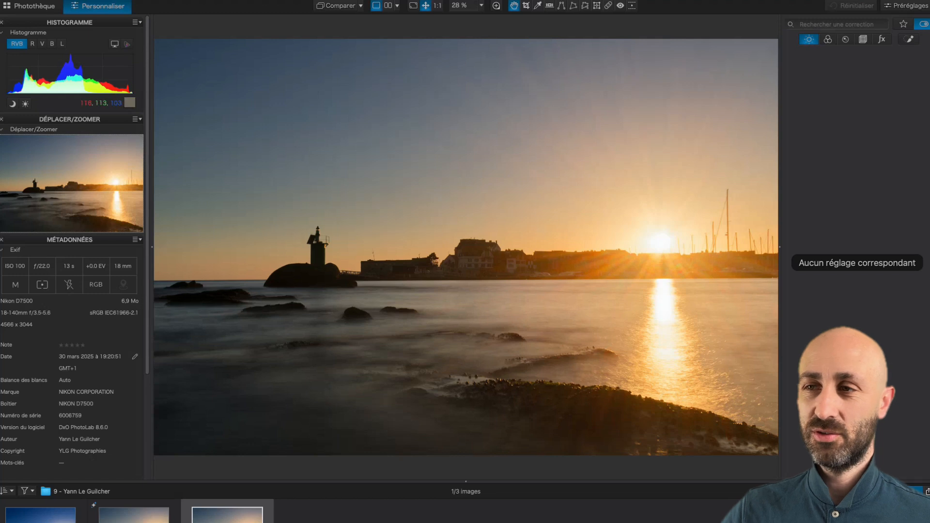
{"action": "left_click", "coordinate": [134, 514]}
{"action": "key", "text": "Right"}
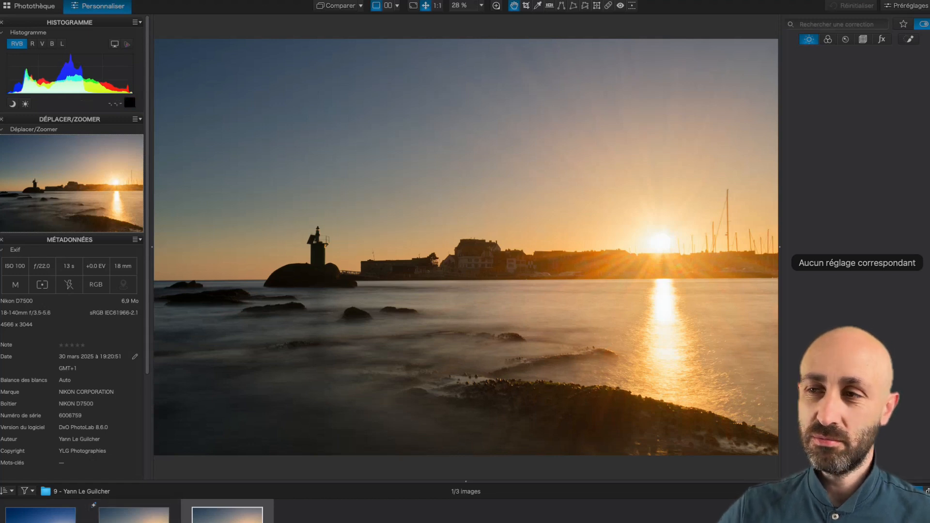
{"action": "left_click", "coordinate": [134, 515]}
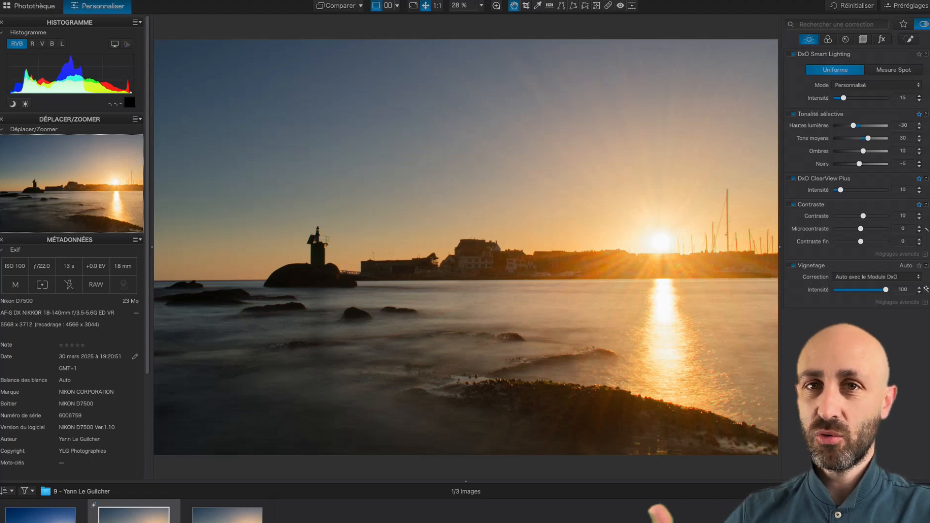
Review the harbour sunset's active colour and detail corrections, and magnify the foreground rocks with the Loupe at 100%.
{"action": "left_click", "coordinate": [827, 39]}
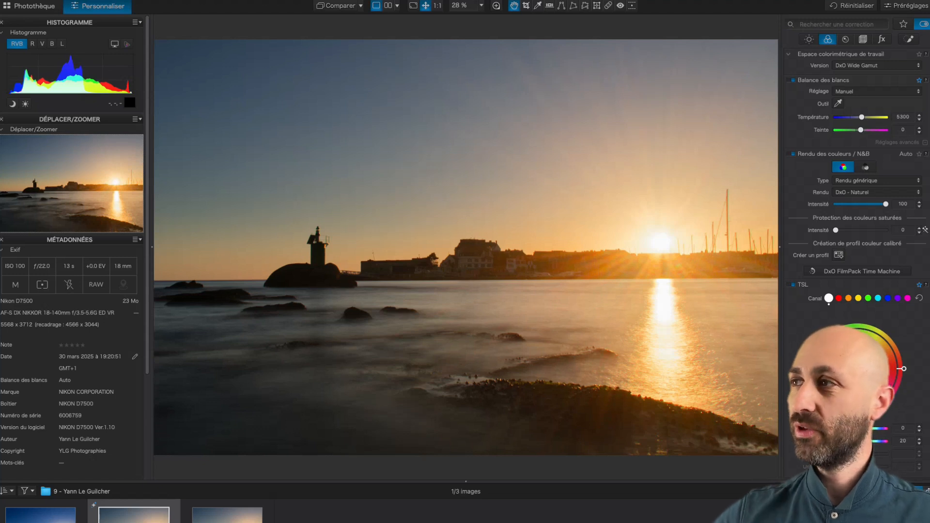
{"action": "left_click", "coordinate": [845, 39]}
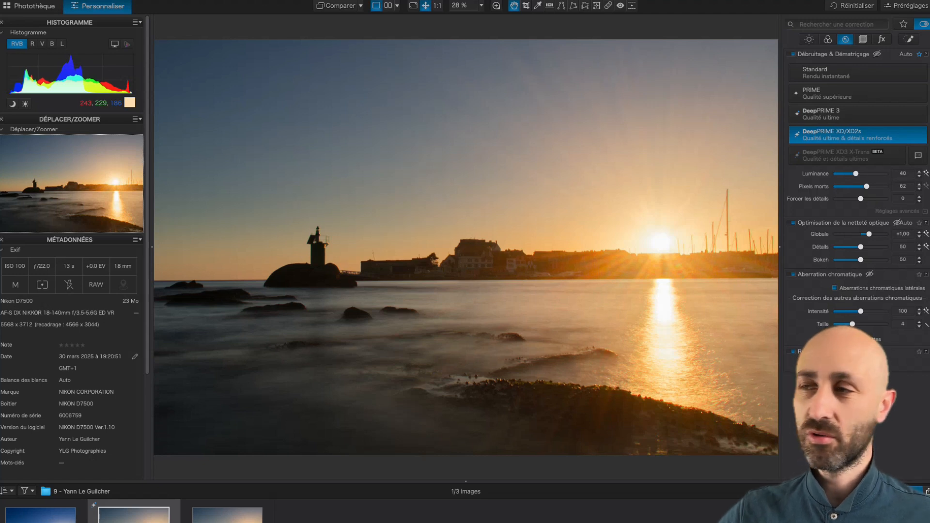
{"action": "key", "text": "l"}
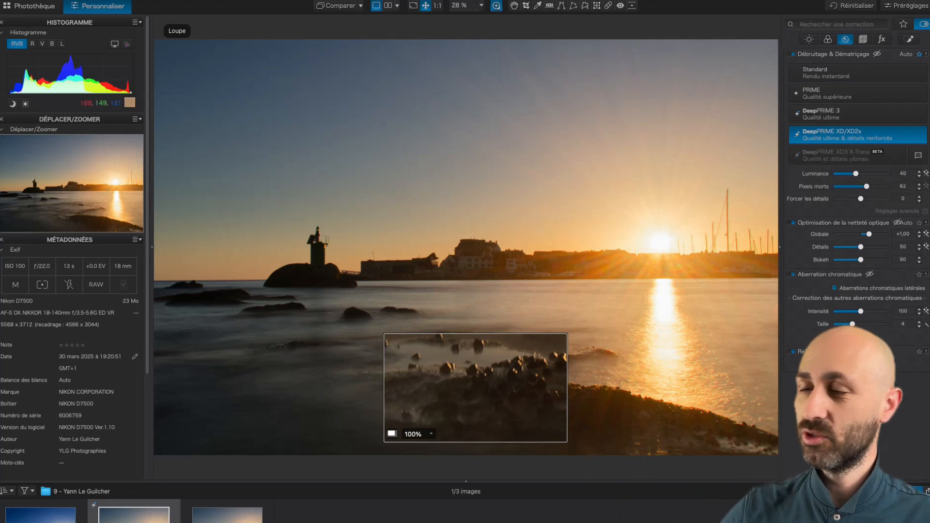
Inspect the harbour sunset's local adjustments: the sun's control point, the graduated filter on the sky and the control line over the water.
{"action": "key", "text": "l"}
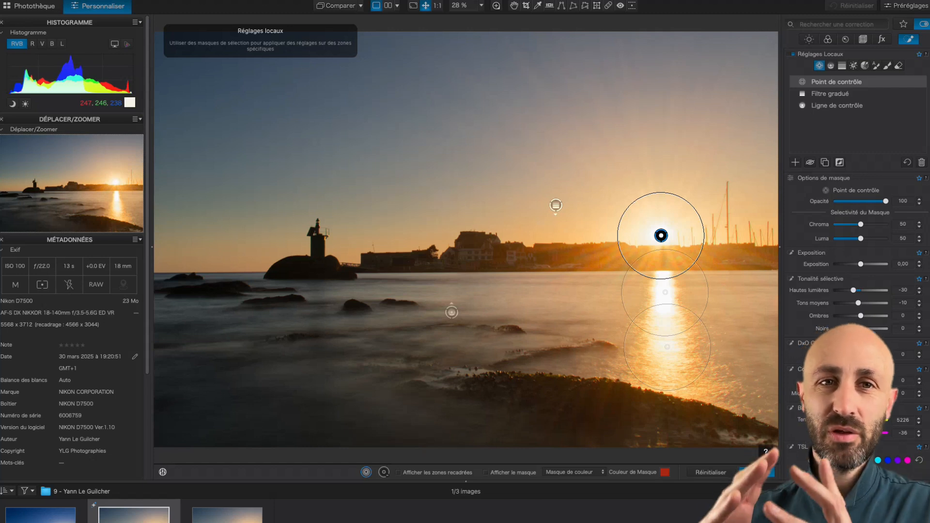
{"action": "left_click", "coordinate": [555, 205]}
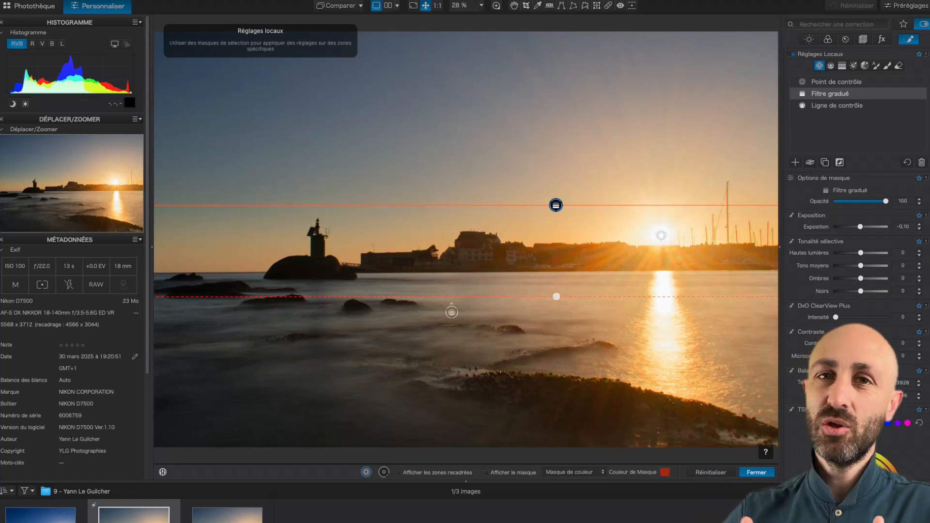
{"action": "left_click", "coordinate": [451, 312]}
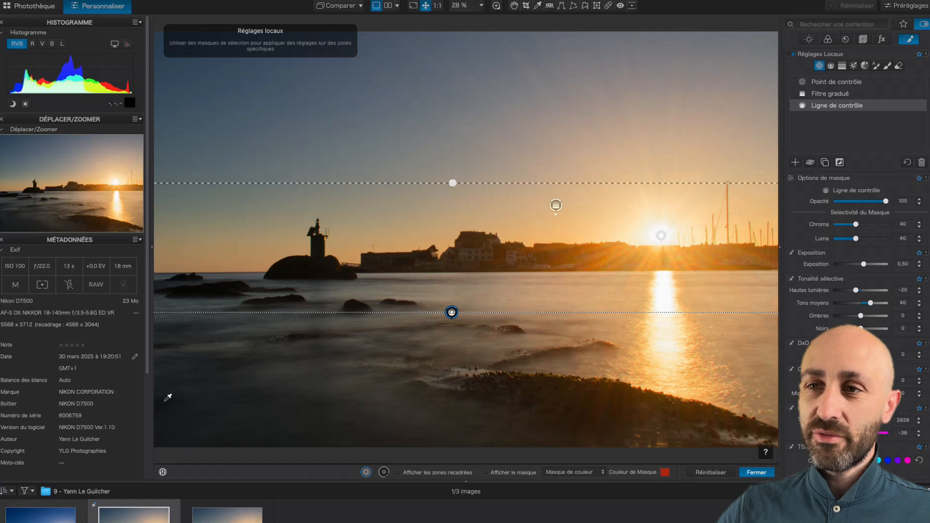
Compare the harbour sunset edit with its uncorrected original, leaving the local adjustments editing mode.
{"action": "key", "text": "d"}
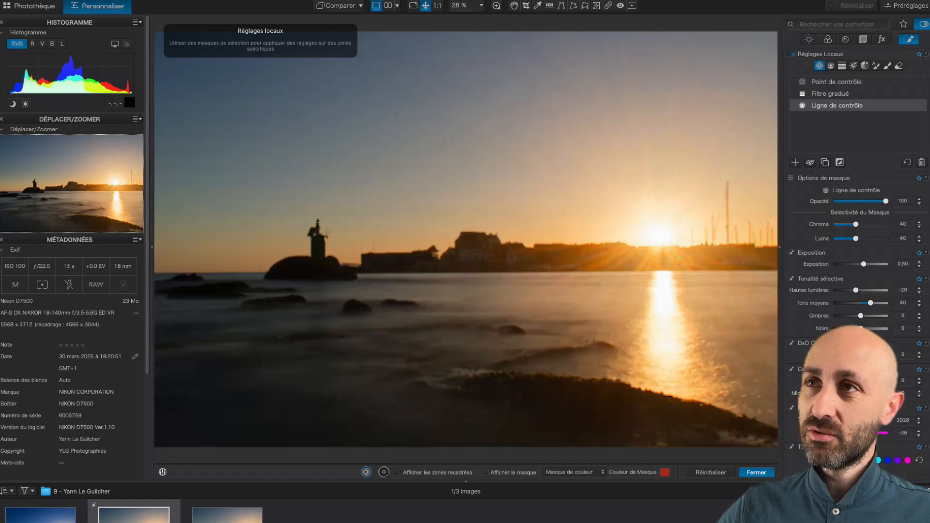
{"action": "key", "text": "d"}
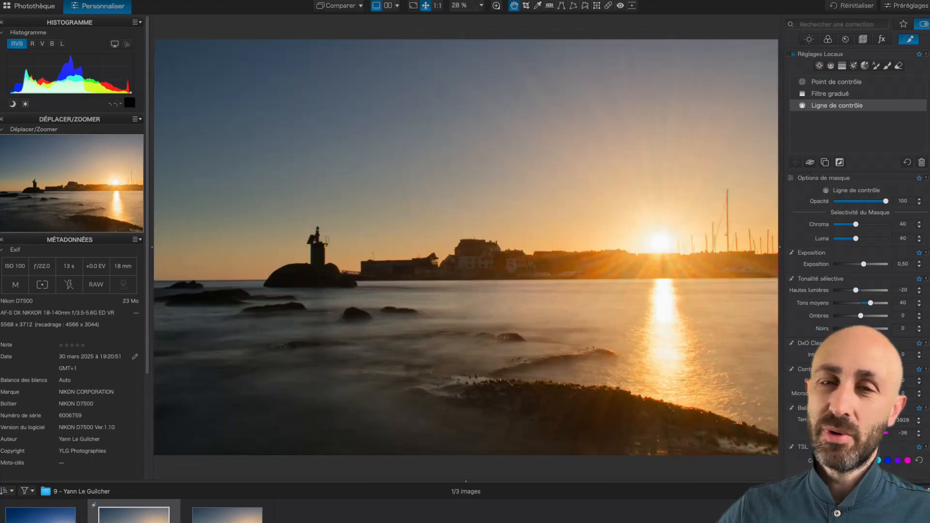
{"action": "key", "text": "d"}
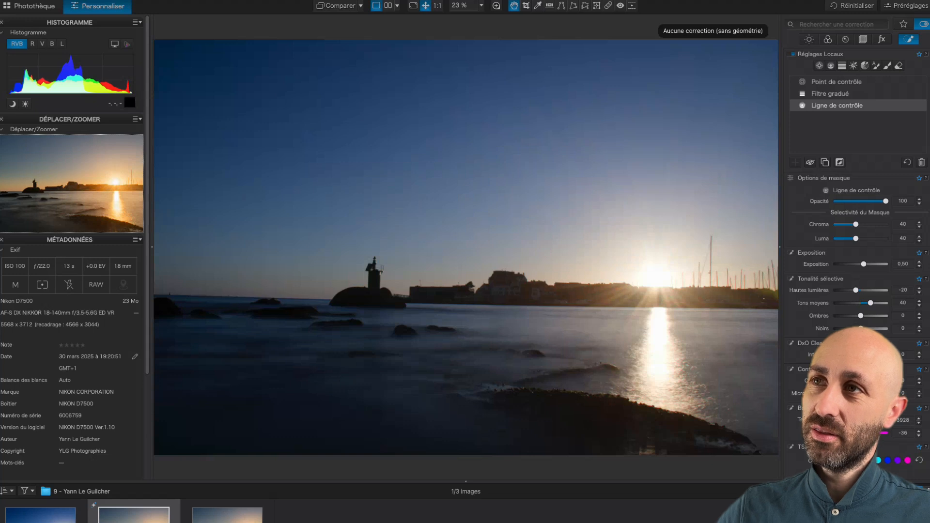
{"action": "key", "text": "d"}
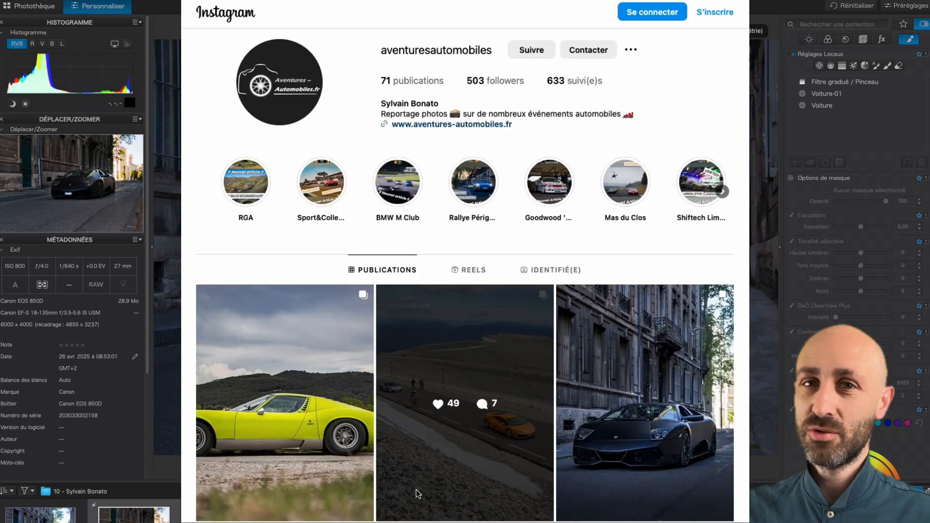
Browse the car photographs published on the automobile photographer's Instagram profile.
{"action": "scroll", "coordinate": [740, 475], "scroll_direction": "down", "scroll_amount": 5}
{"action": "scroll", "coordinate": [741, 475], "scroll_direction": "down", "scroll_amount": 2}
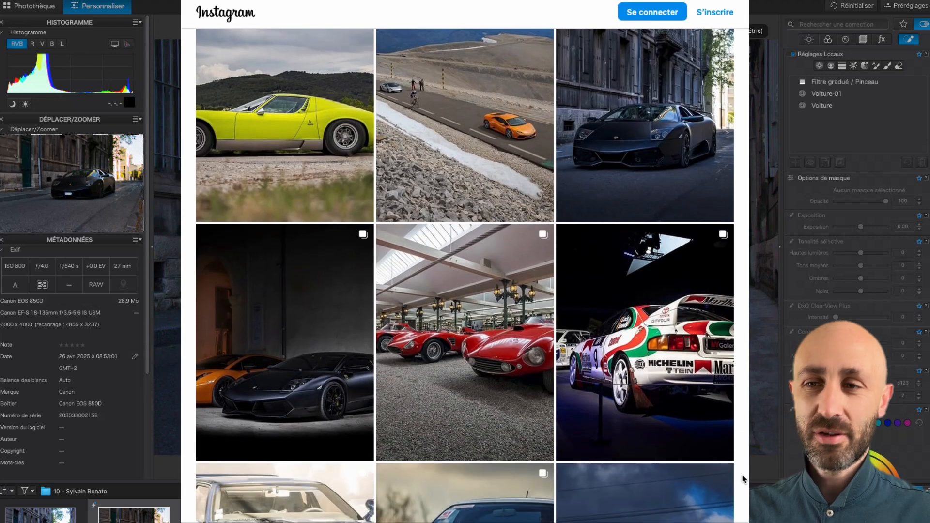
{"action": "scroll", "coordinate": [742, 474], "scroll_direction": "down", "scroll_amount": 2}
{"action": "scroll", "coordinate": [742, 474], "scroll_direction": "down", "scroll_amount": 5}
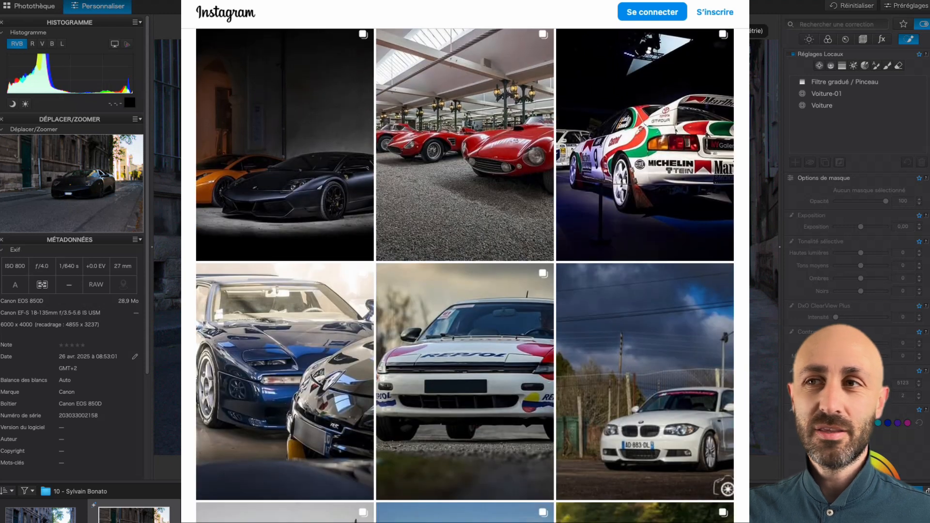
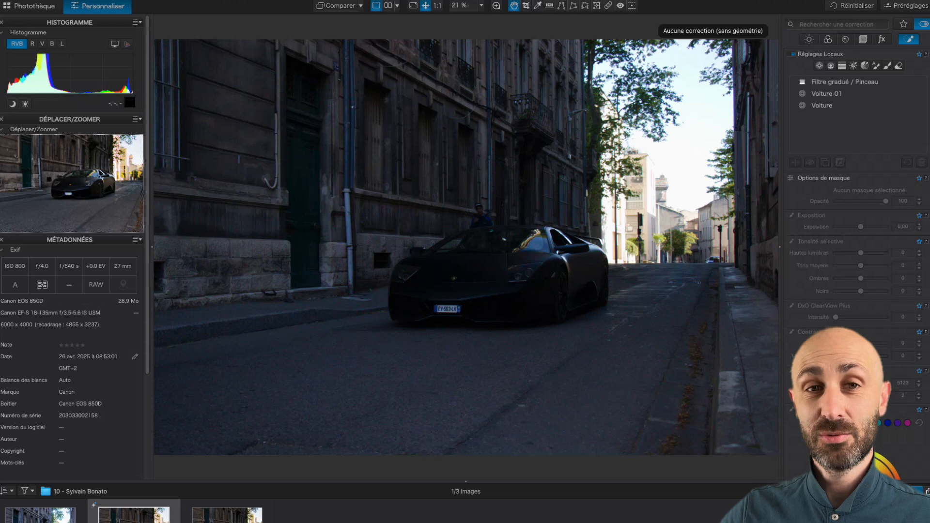
Compare the black Lamborghini's uncorrected RAW, Lightroom version and DxO PhotoLab export, finishing on the corrected RAW edit.
{"action": "key", "text": "d"}
{"action": "key", "text": "Left"}
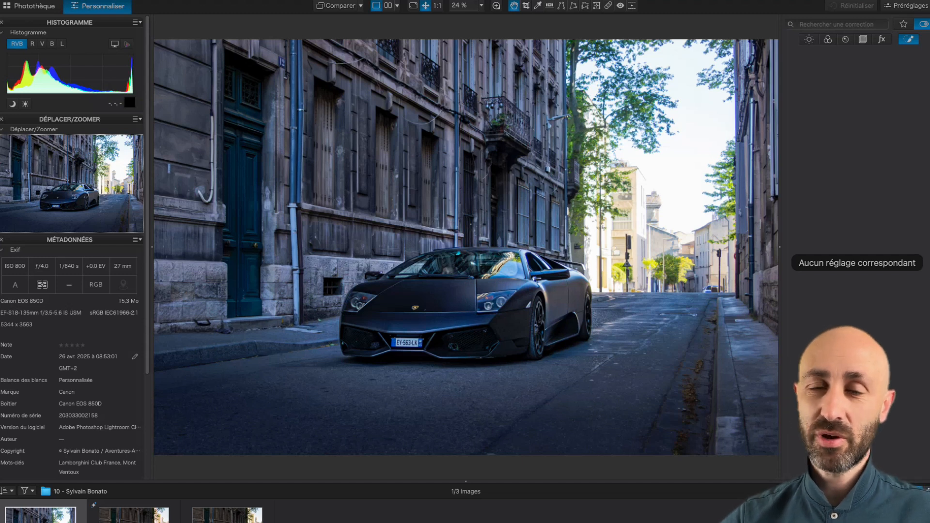
{"action": "left_click", "coordinate": [227, 514]}
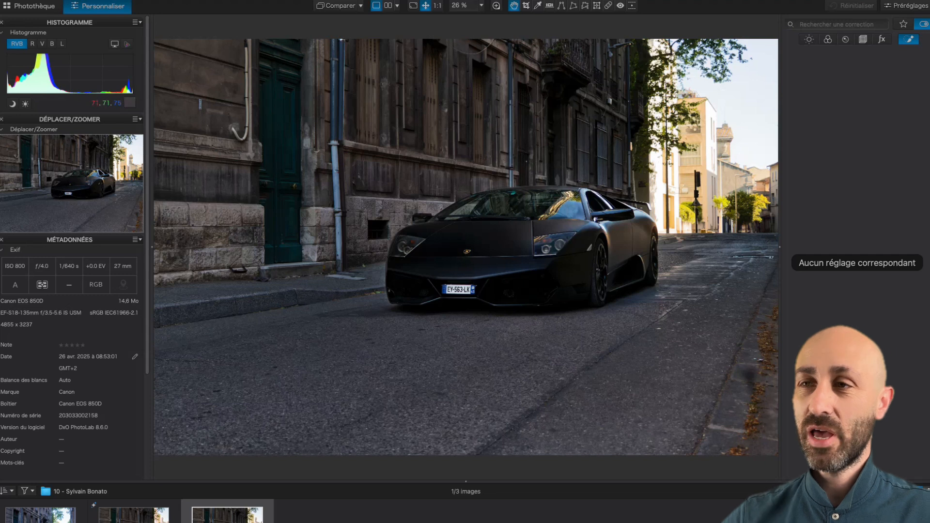
{"action": "left_click", "coordinate": [134, 514]}
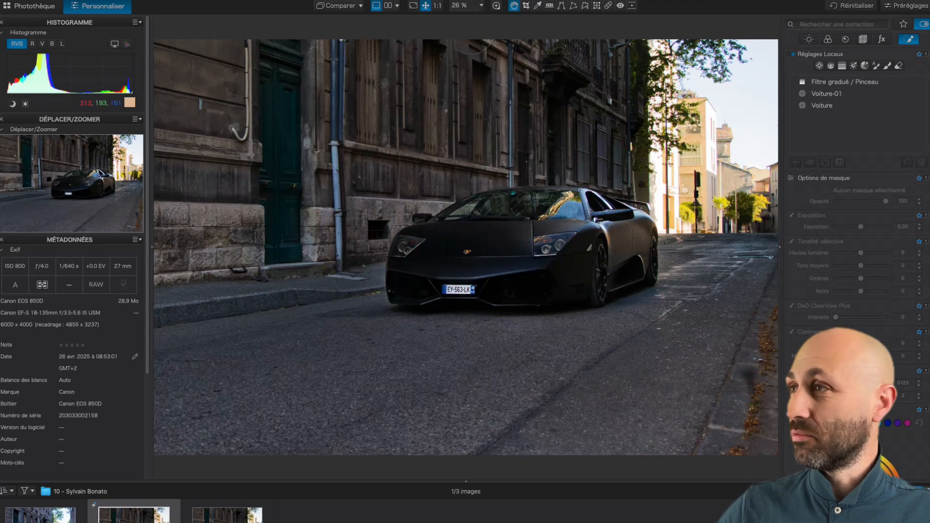
Review the Lamborghini RAW's active light, colour and detail corrections.
{"action": "left_click", "coordinate": [808, 39]}
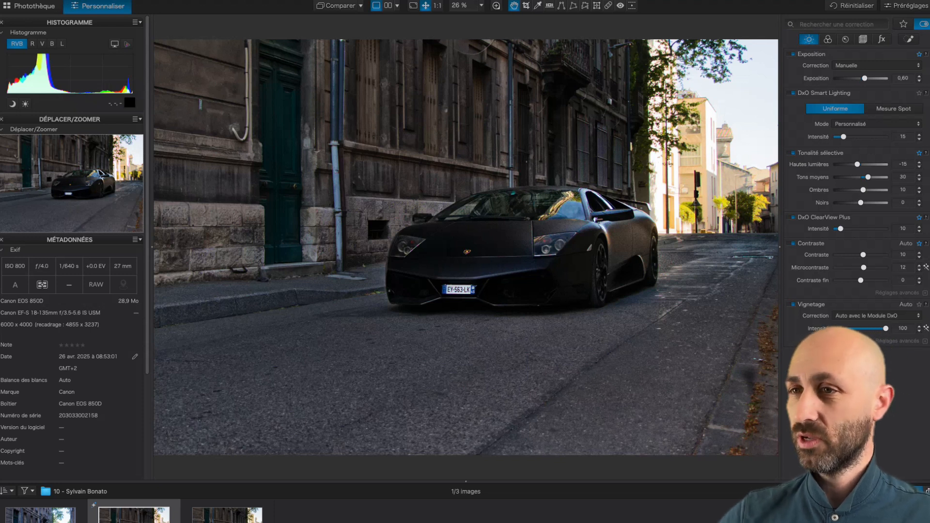
{"action": "left_click", "coordinate": [828, 39]}
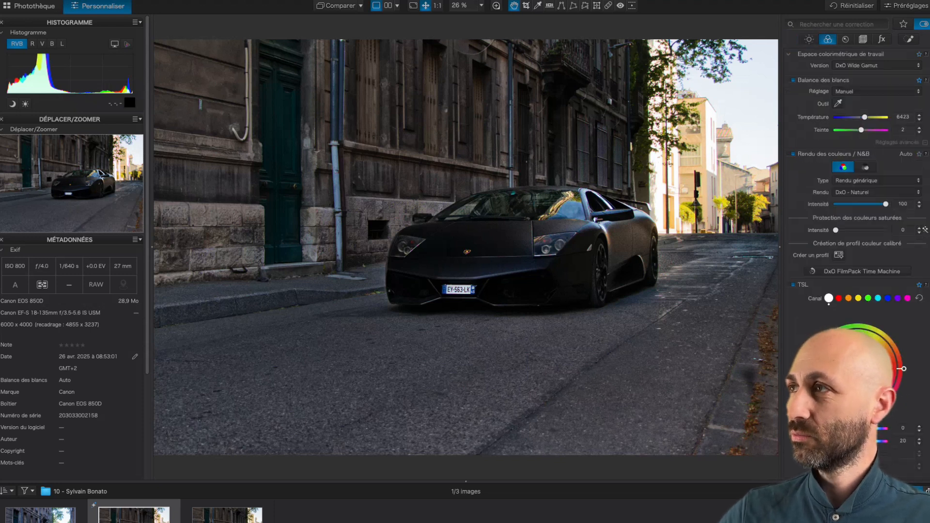
{"action": "left_click", "coordinate": [845, 39]}
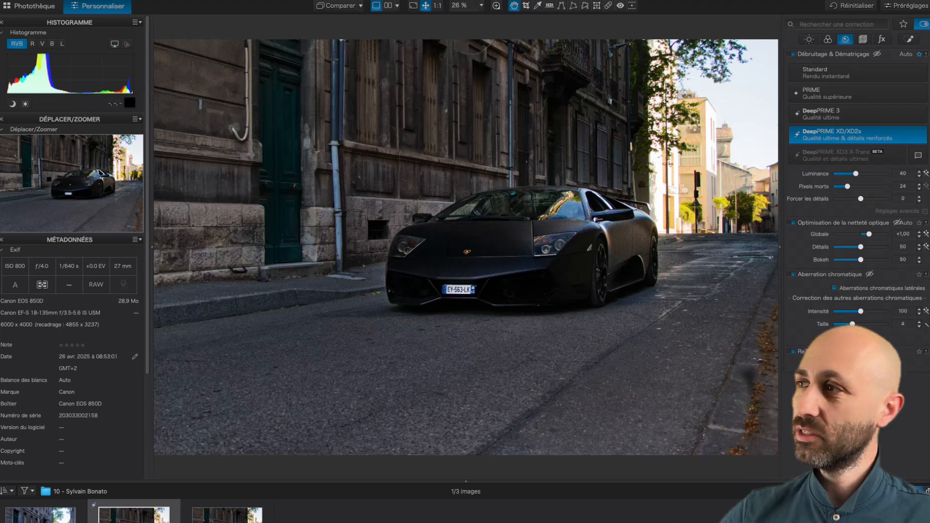
Inspect the Lamborghini's local adjustments Filtre gradué / Pinceau, Voiture-01 and Voiture, and close the local adjustments.
{"action": "left_click", "coordinate": [909, 39]}
{"action": "left_click", "coordinate": [845, 82]}
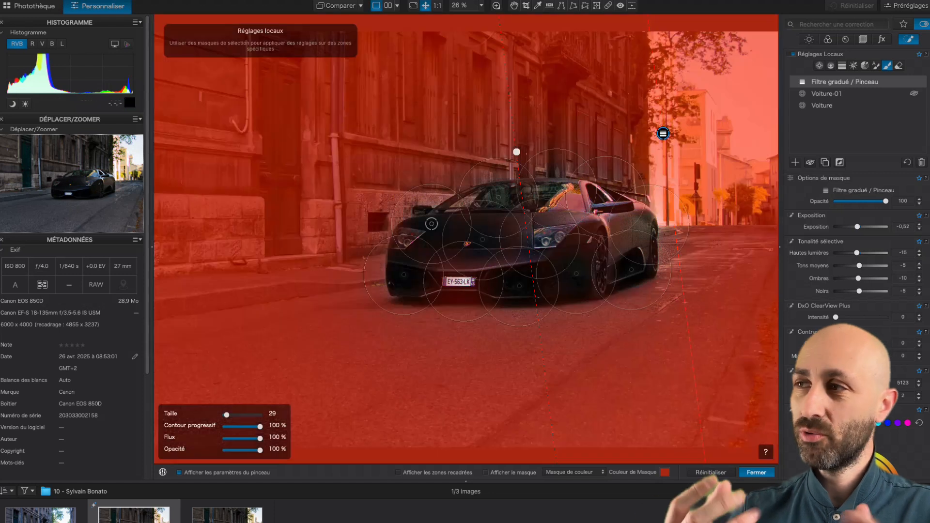
{"action": "left_click", "coordinate": [827, 93]}
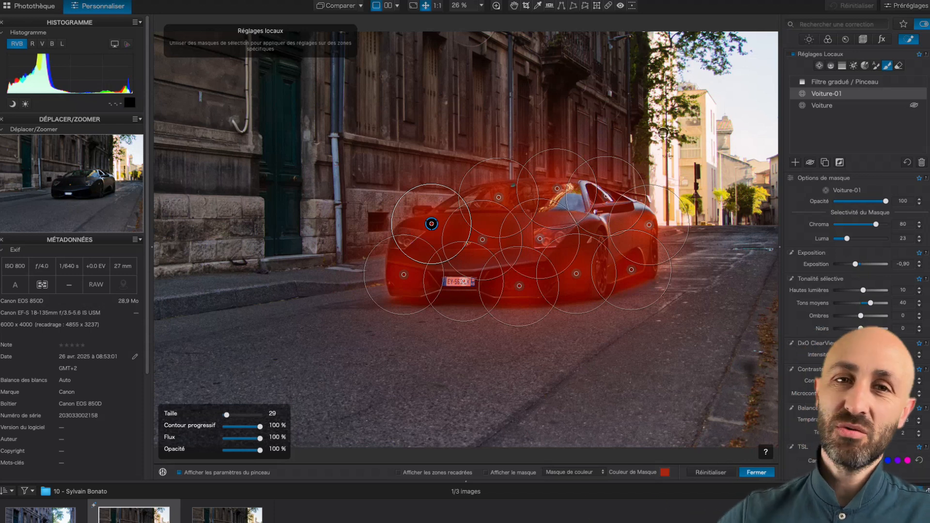
{"action": "left_click", "coordinate": [821, 105]}
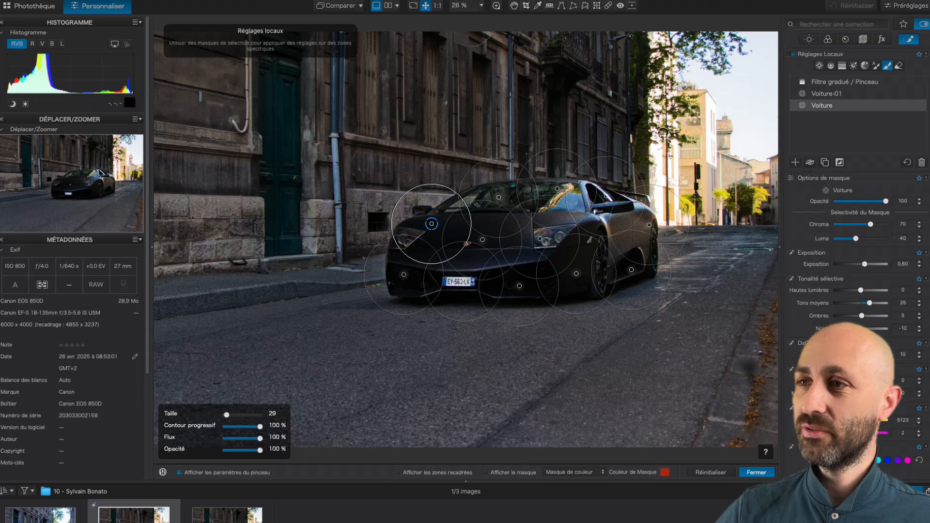
{"action": "left_click", "coordinate": [756, 472]}
Examine the ReTouch corrections around the car's windshield and behind its roof against the uncorrected original, and close ReTouch.
{"action": "left_click", "coordinate": [608, 6]}
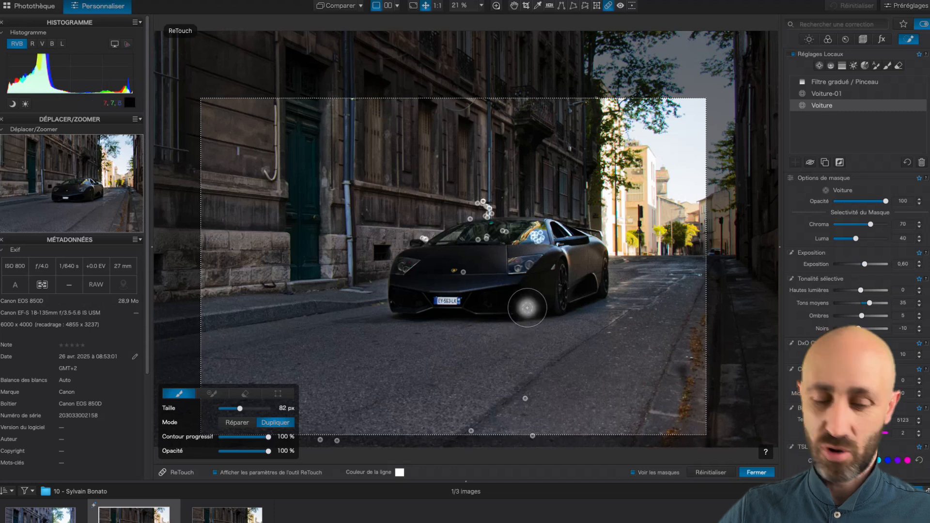
{"action": "scroll", "coordinate": [525, 217], "scroll_direction": "up", "scroll_amount": 5}
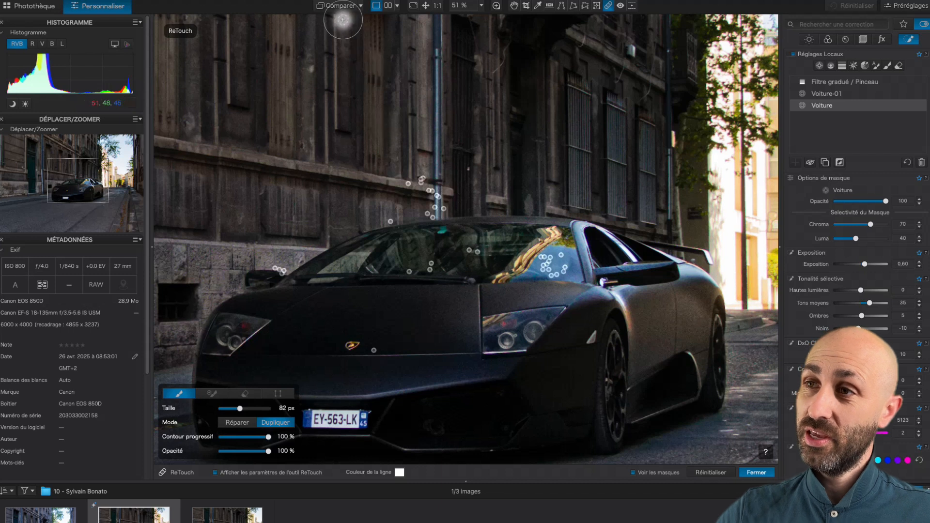
{"action": "left_click", "coordinate": [339, 5]}
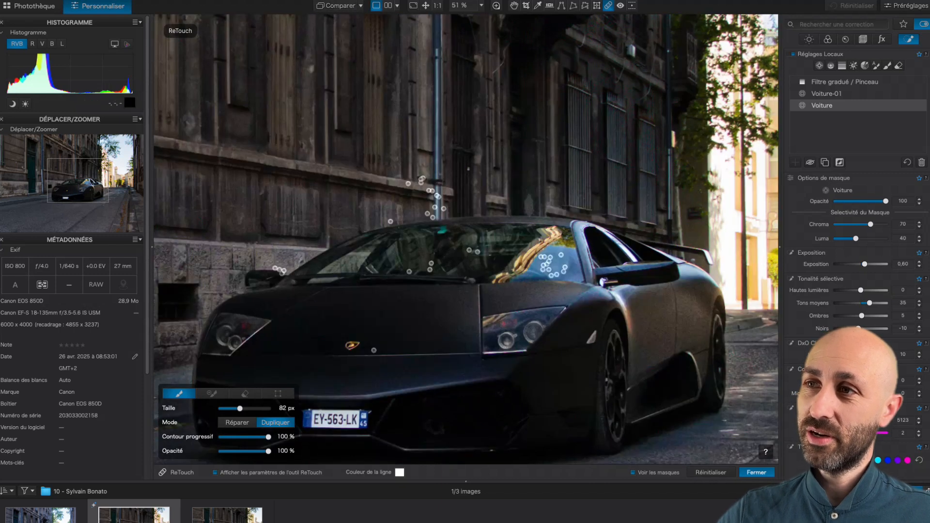
{"action": "left_click", "coordinate": [339, 5]}
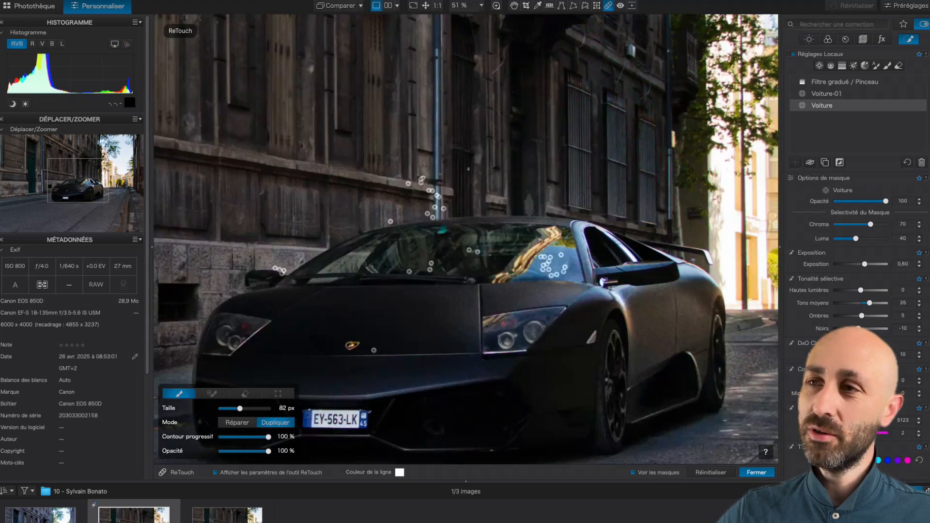
{"action": "left_click", "coordinate": [339, 5]}
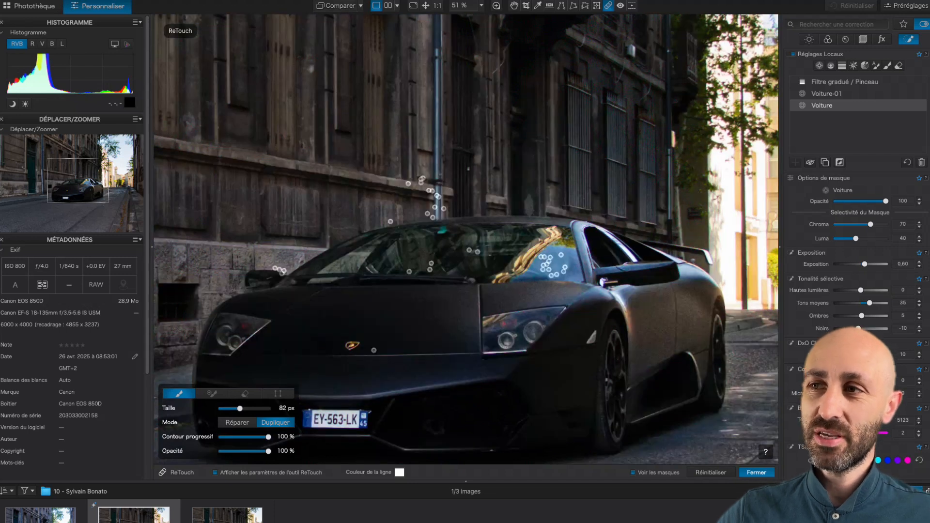
{"action": "left_click", "coordinate": [339, 5]}
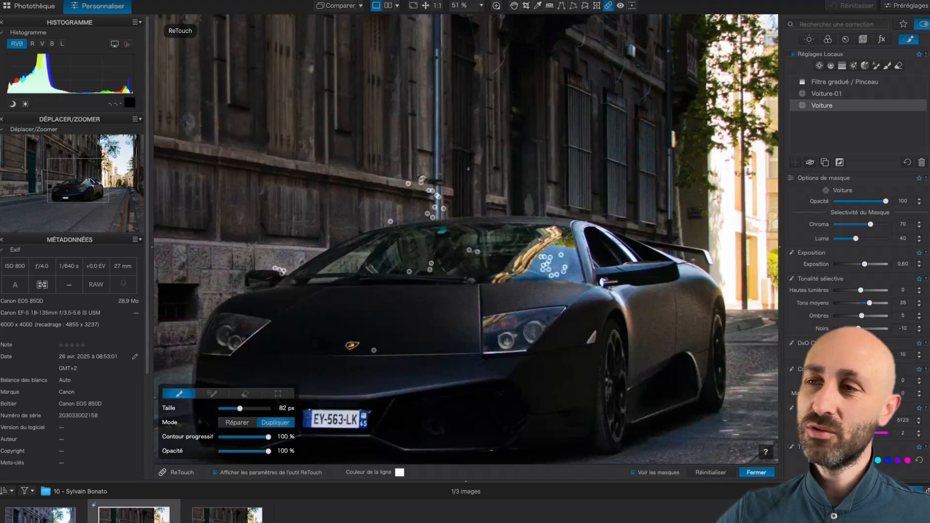
{"action": "left_click", "coordinate": [339, 5]}
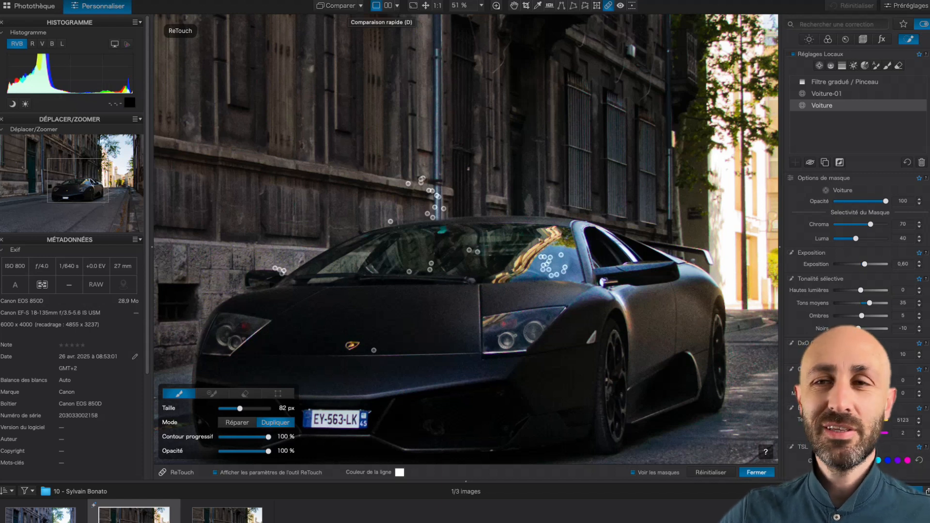
{"action": "left_click", "coordinate": [345, 7]}
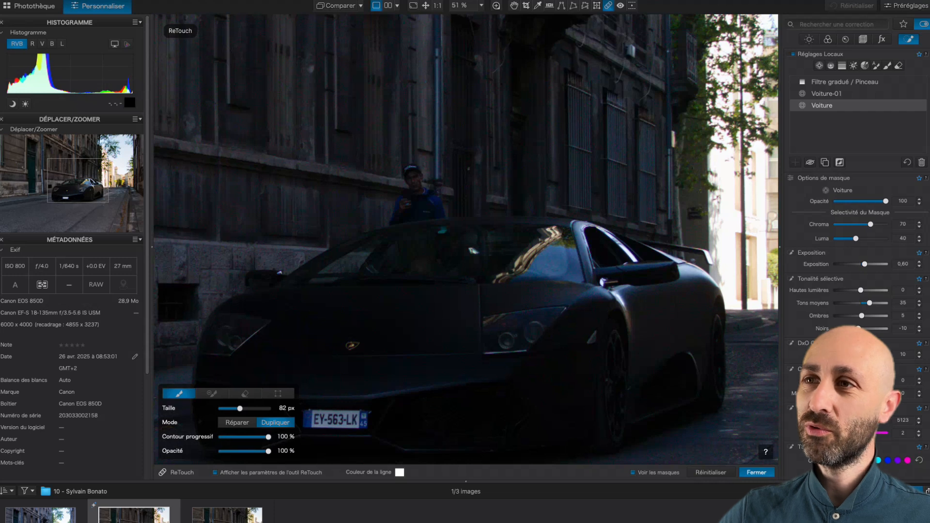
{"action": "left_click", "coordinate": [344, 6]}
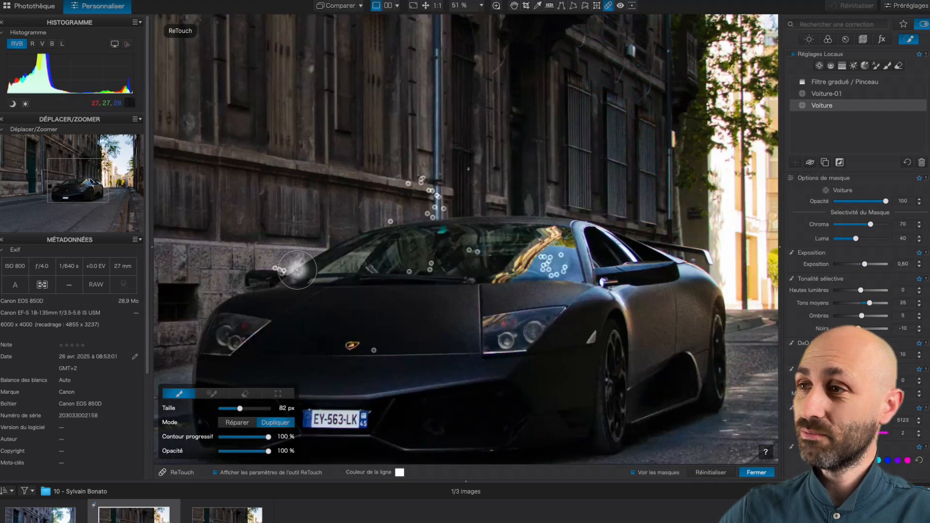
{"action": "left_click", "coordinate": [343, 7]}
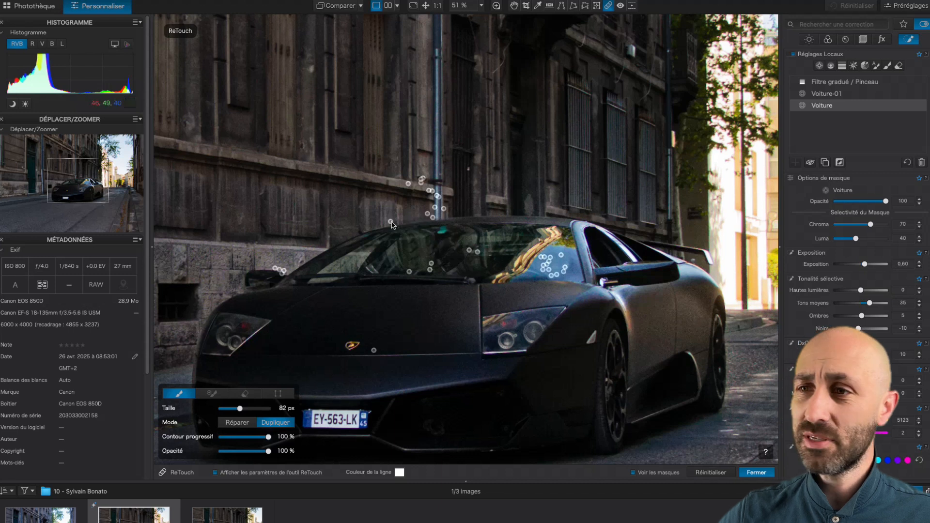
{"action": "key", "text": "d"}
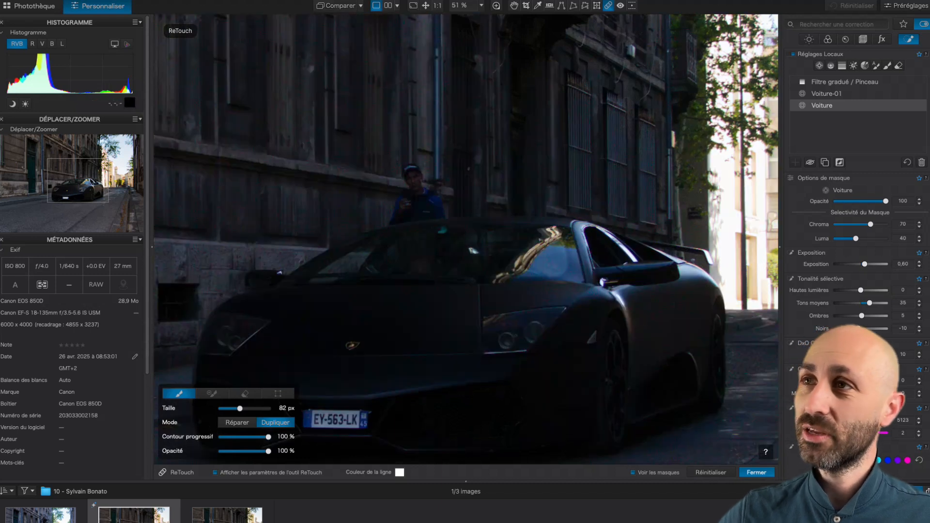
{"action": "key", "text": "d"}
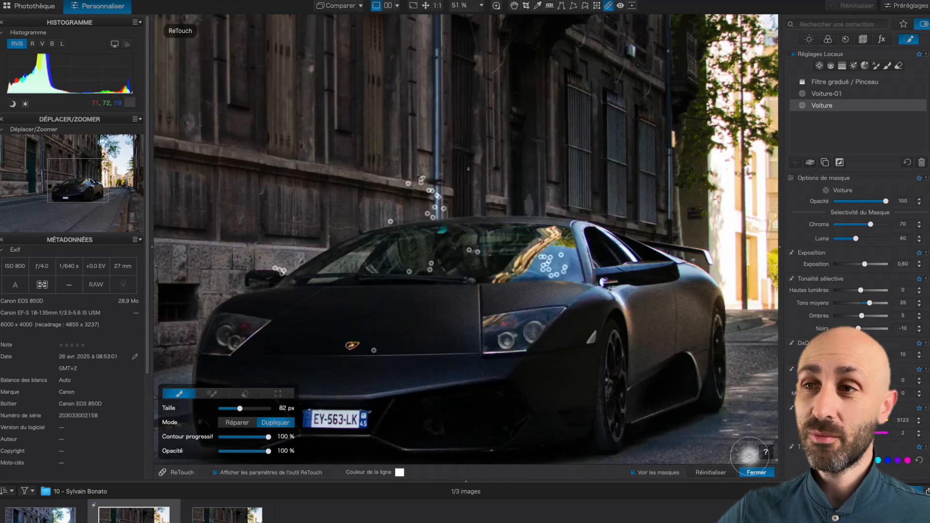
{"action": "left_click", "coordinate": [755, 472]}
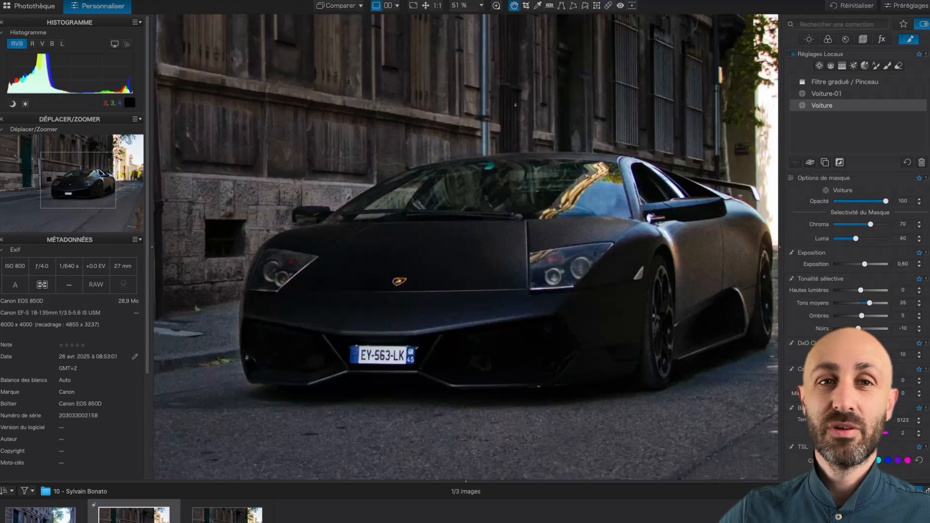
Check the retouched car close up and at full frame, and compare the RAW edit with its DxO PhotoLab export.
{"action": "scroll", "coordinate": [596, 315], "scroll_direction": "up", "scroll_amount": 1}
{"action": "scroll", "coordinate": [596, 315], "scroll_direction": "down", "scroll_amount": 5}
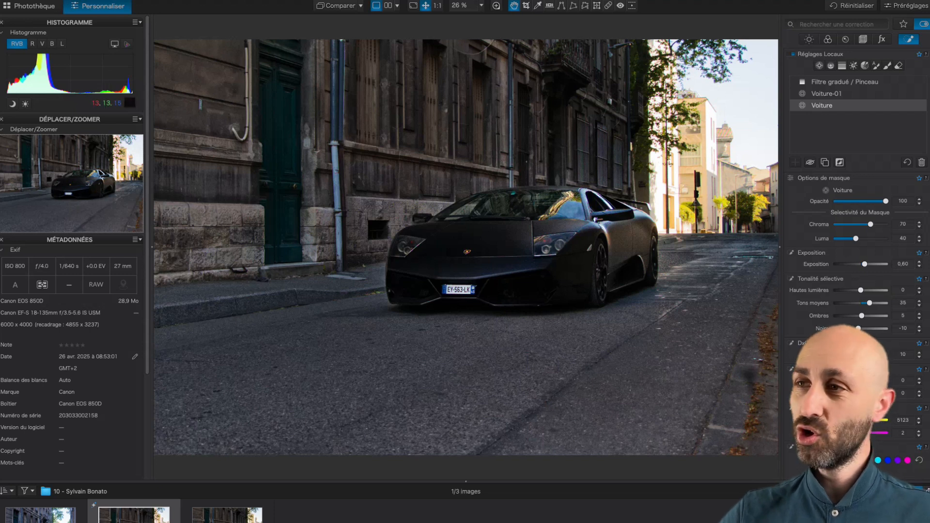
{"action": "left_click", "coordinate": [227, 513]}
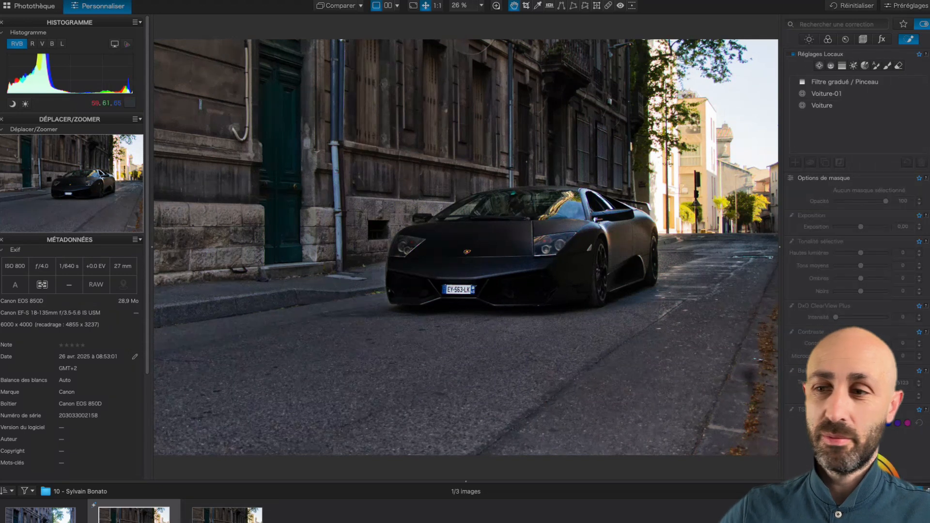